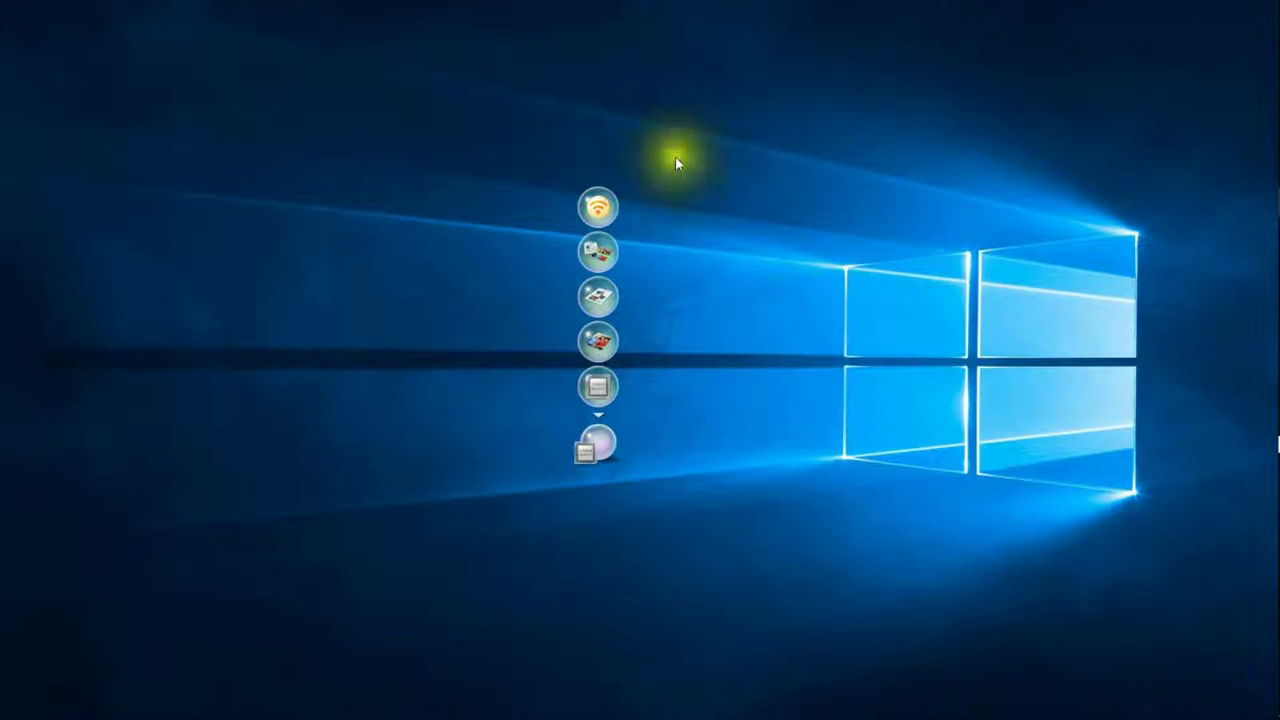
# - Leave the CustomControls Explorer window so the Windows 10 desktop shows
pyautogui.moveTo(1255, 8)
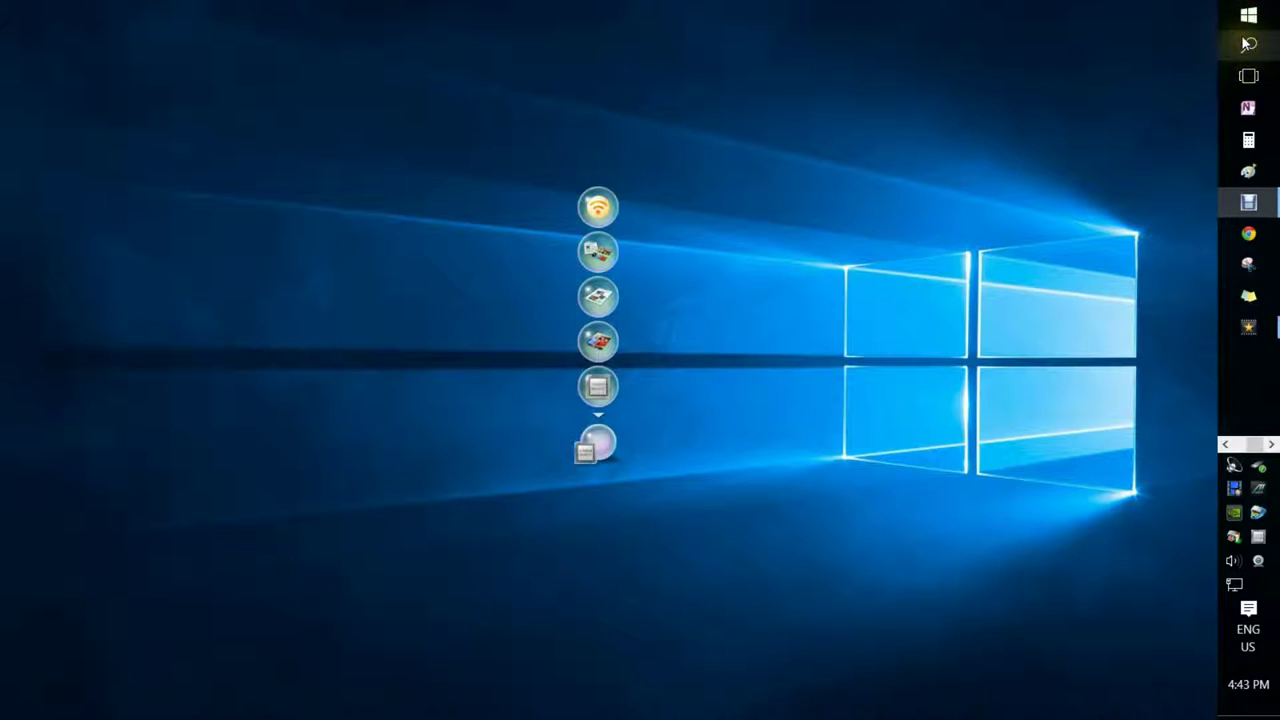
# - Show a different set of pinned taskbar apps, then bring up the Start menu
pyautogui.click(1224, 443)
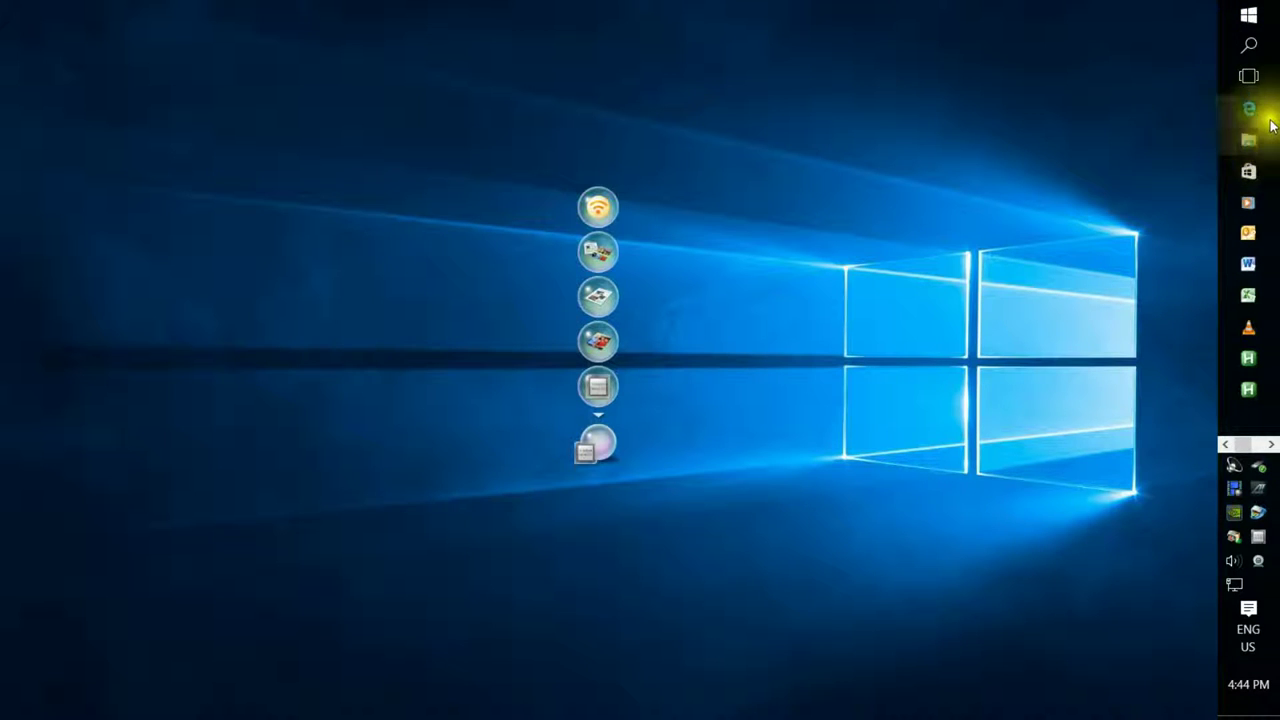
pyautogui.click(1248, 20)
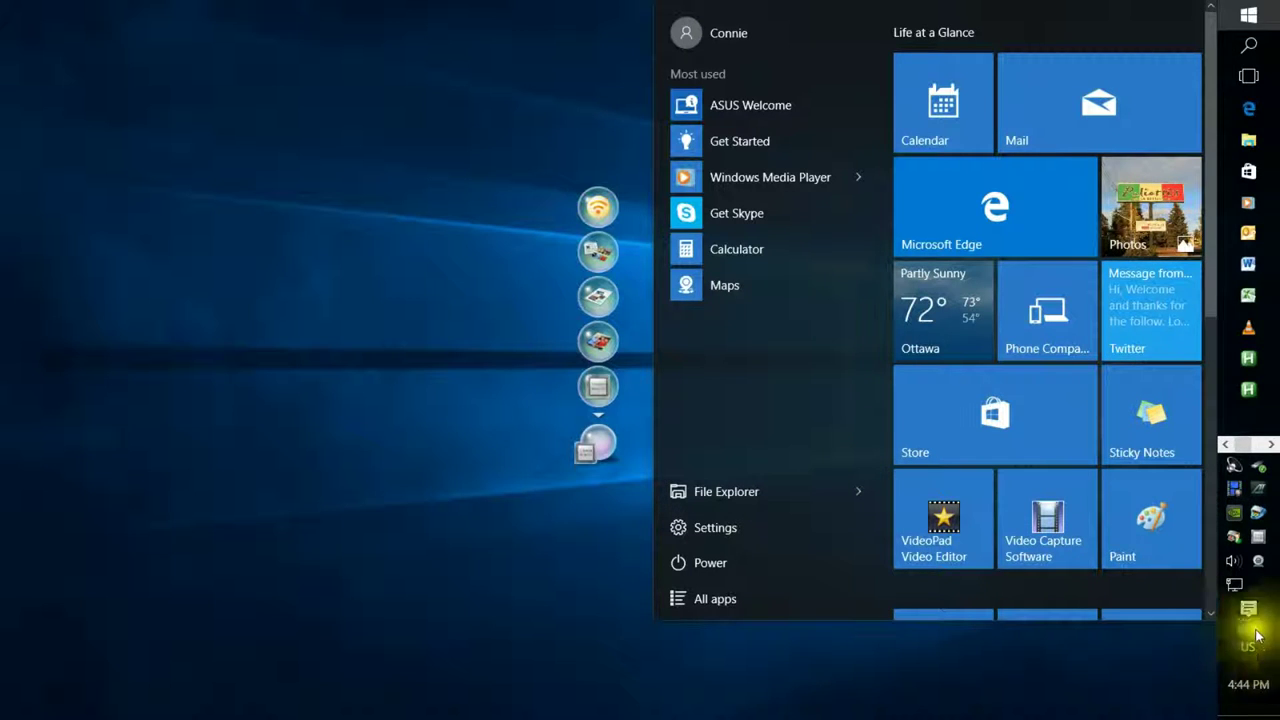
# - Check File Explorer's Pin to Start options without choosing one, then switch to the USEFUL INFORMATION TO REMEMBER document
pyautogui.rightClick(821, 485)
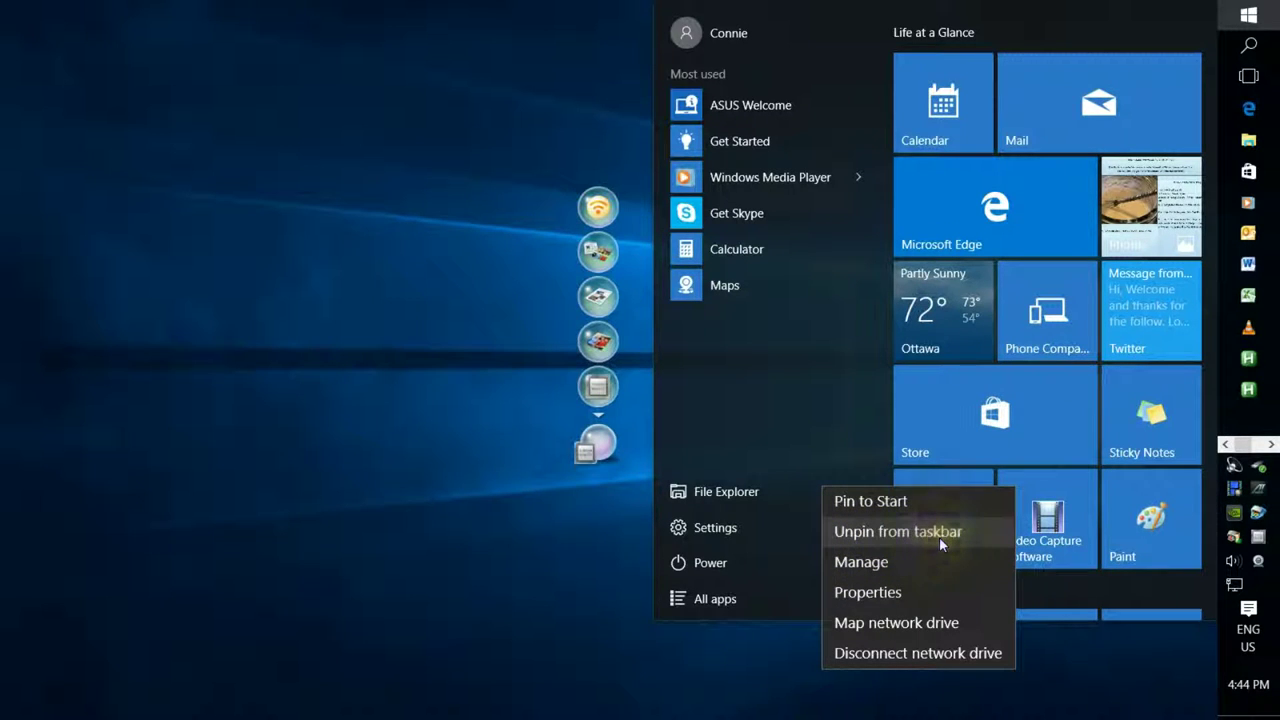
pyautogui.click(801, 368)
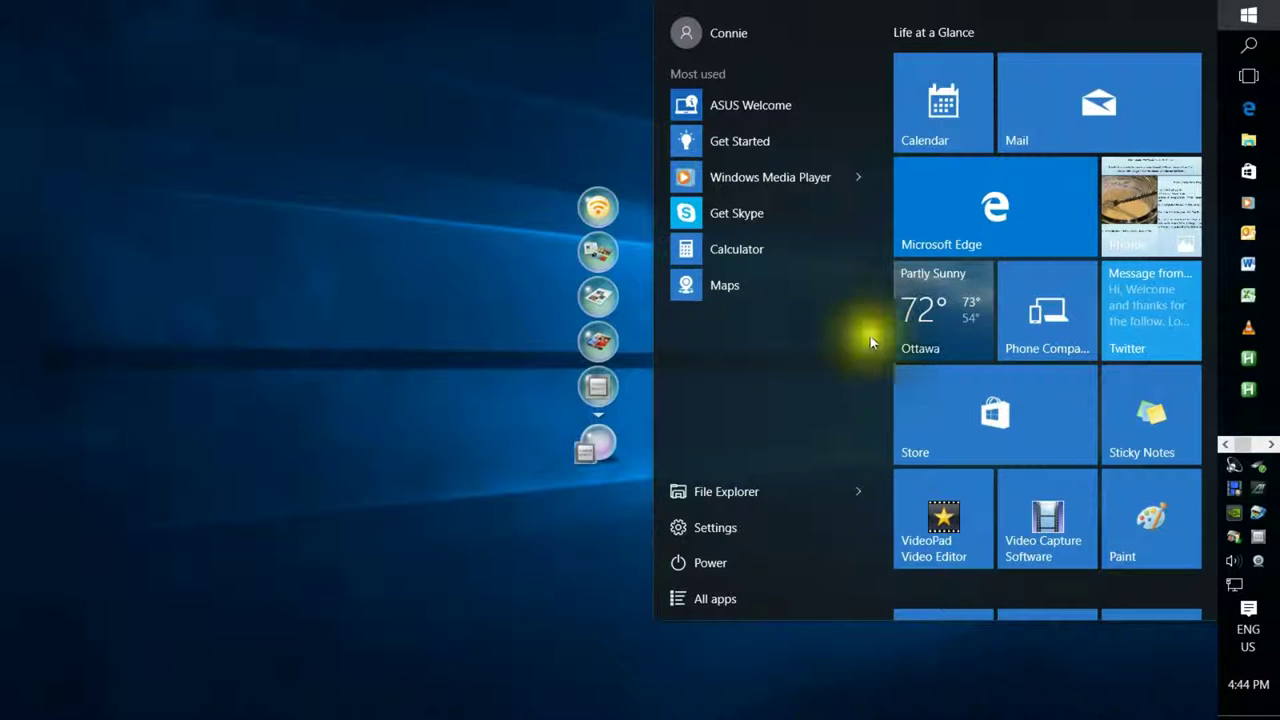
pyautogui.click(1245, 263)
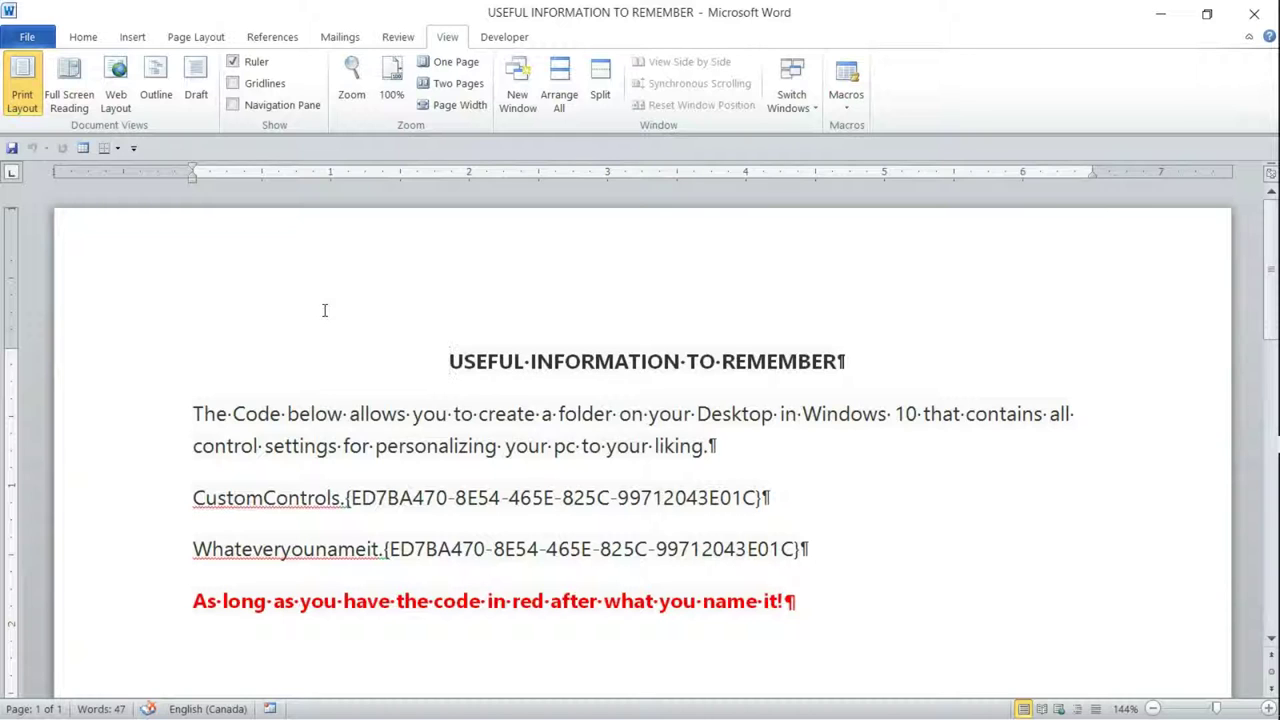
# - Color the code ED7BA470-8E54-465E-825C-99712043E01C red, leaving the closing brace unchanged
pyautogui.scroll(-1, 324, 310)
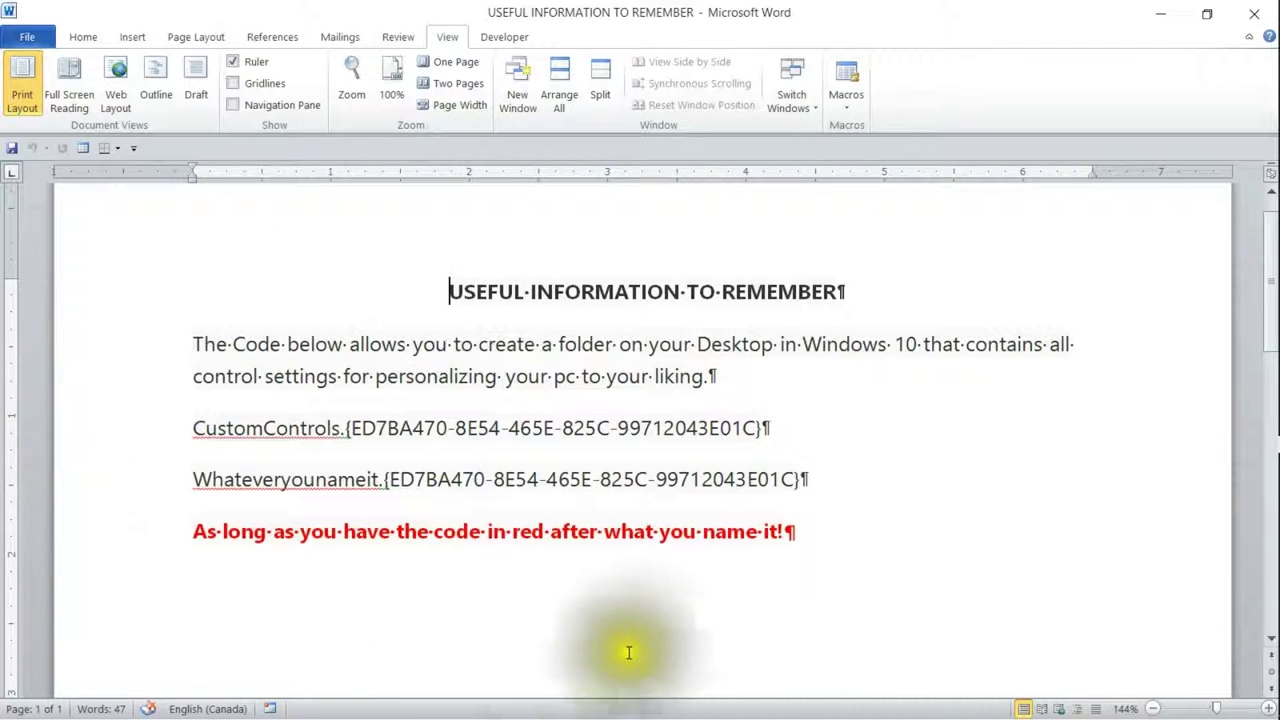
pyautogui.click(392, 482)
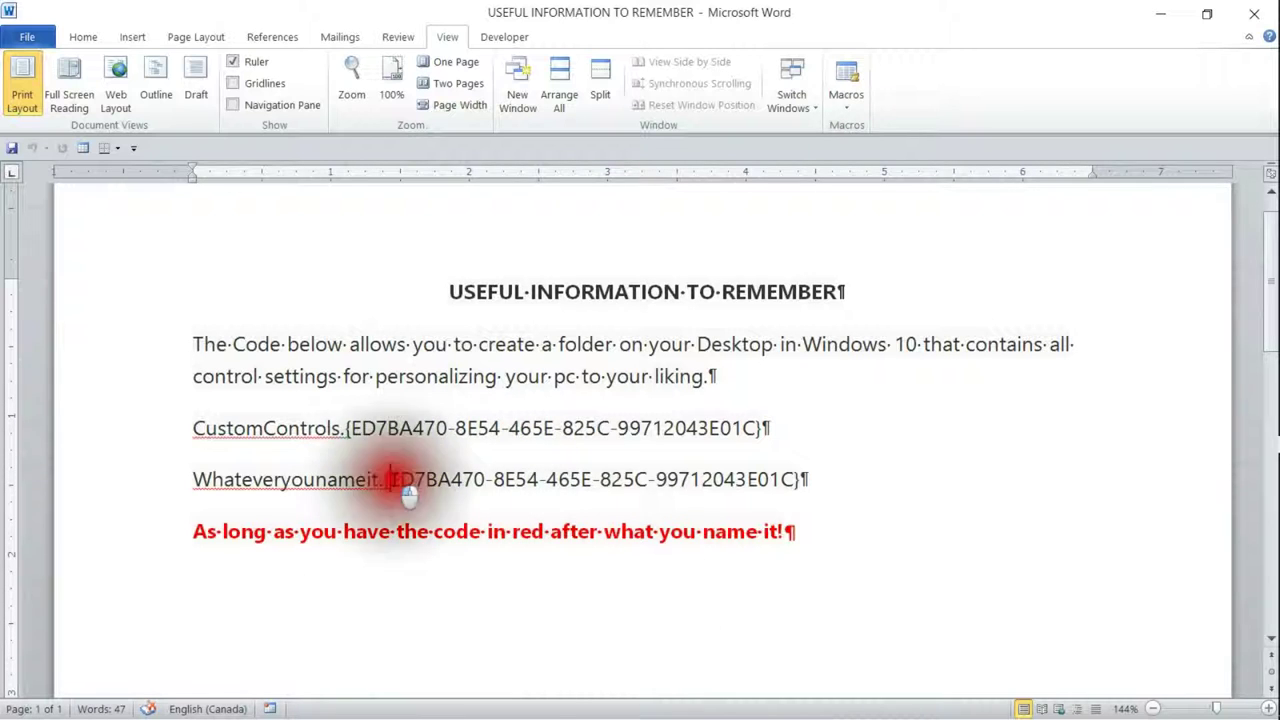
pyautogui.hotkey('ctrl', 'shift', 'Right')
pyautogui.hotkey('ctrl', 'shift', 'Right')
pyautogui.hotkey('ctrl', 'shift', 'Right')
pyautogui.hotkey('ctrl', 'shift', 'Right')
pyautogui.hotkey('ctrl', 'shift', 'Right')
pyautogui.hotkey('ctrl', 'shift', 'Right')
pyautogui.hotkey('ctrl', 'shift', 'Right')
pyautogui.hotkey('ctrl', 'shift', 'Right')
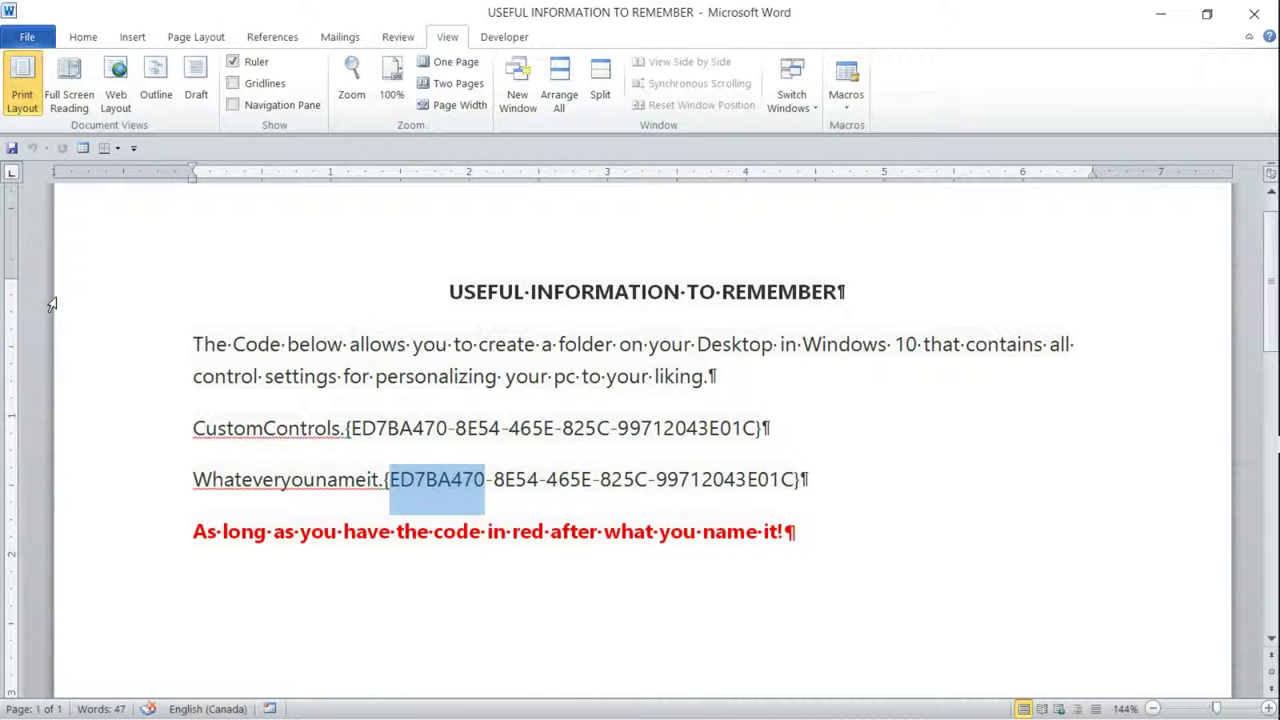
pyautogui.hotkey('ctrl', 'shift', 'Right')
pyautogui.hotkey('ctrl', 'shift', 'Right')
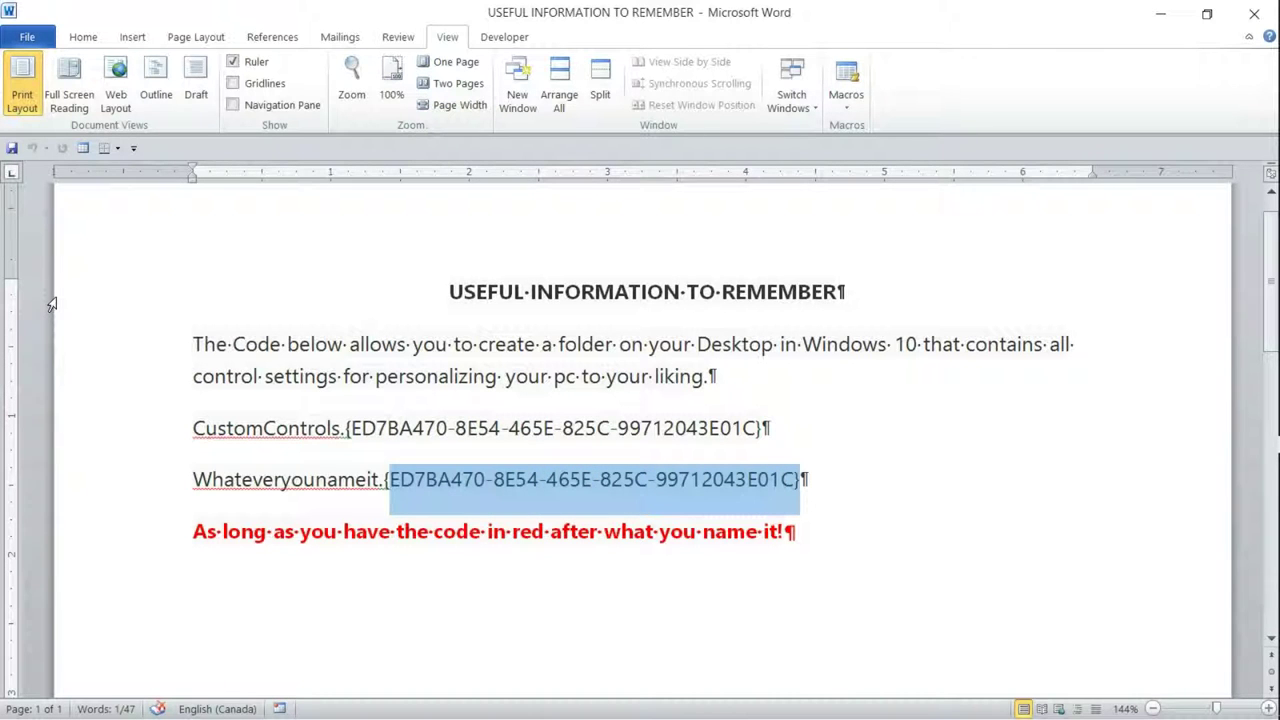
pyautogui.hotkey('shift', 'Left')
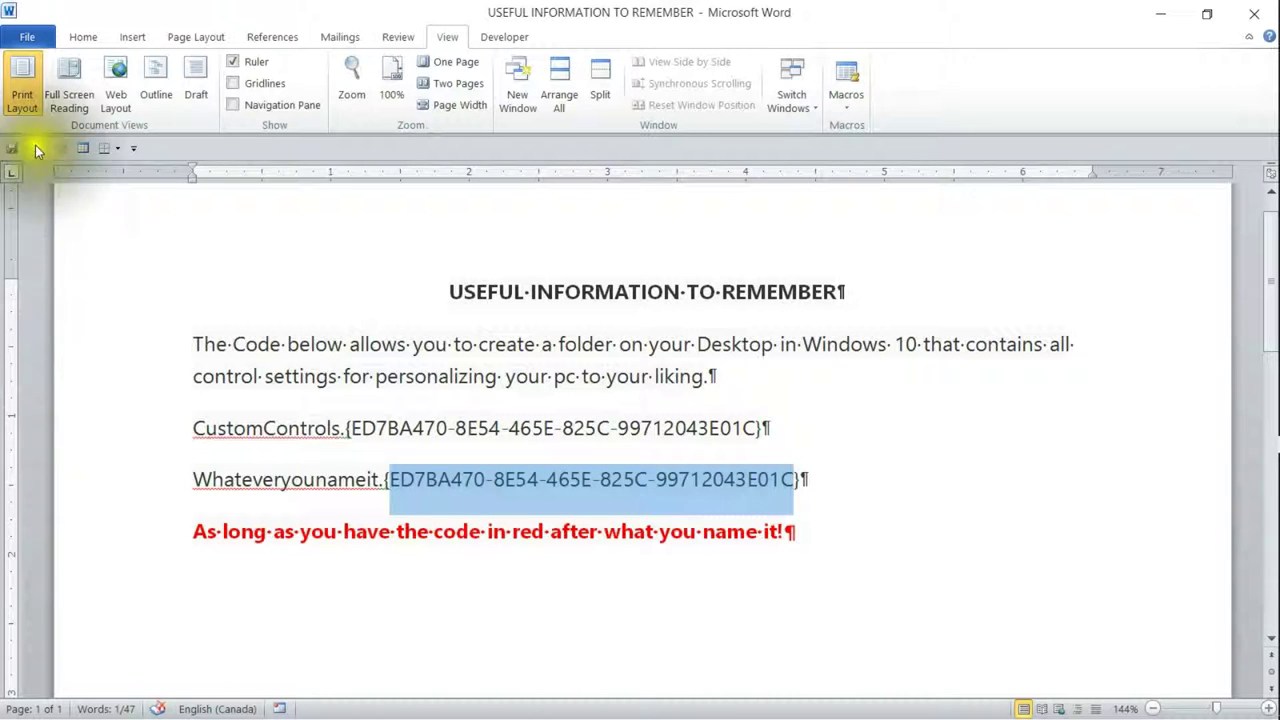
pyautogui.click(86, 35)
pyautogui.click(377, 103)
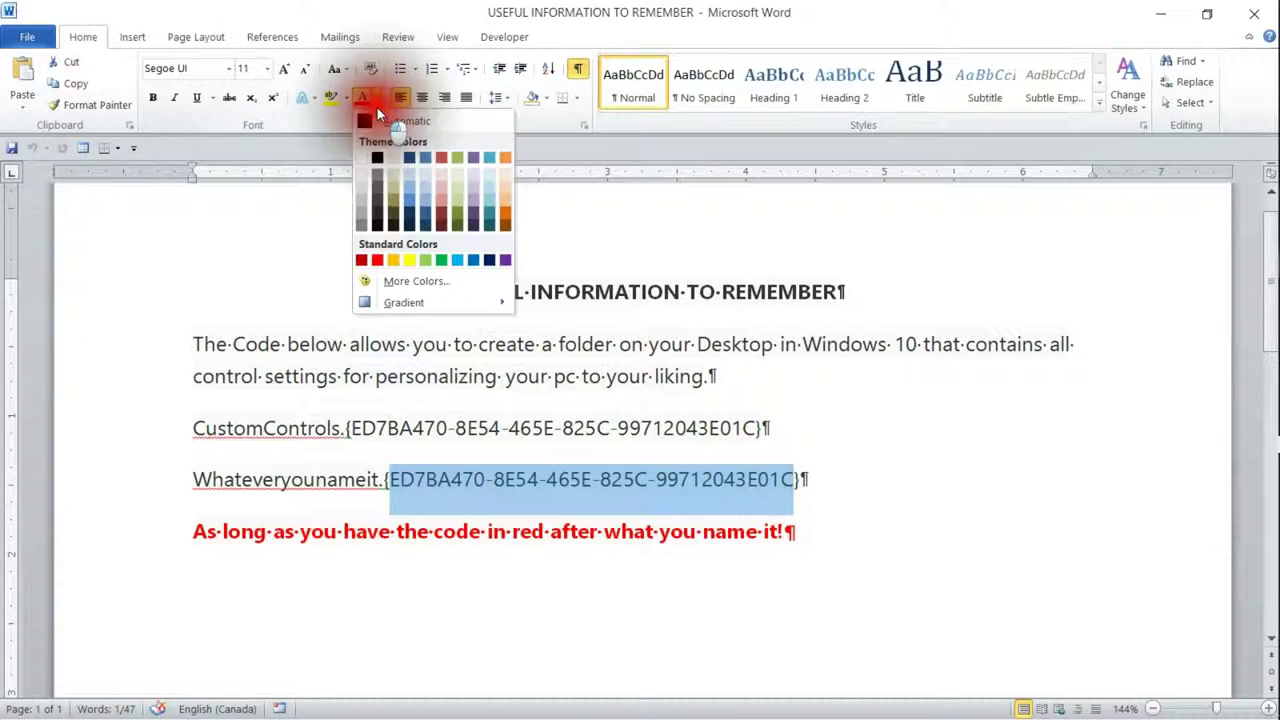
pyautogui.click(378, 259)
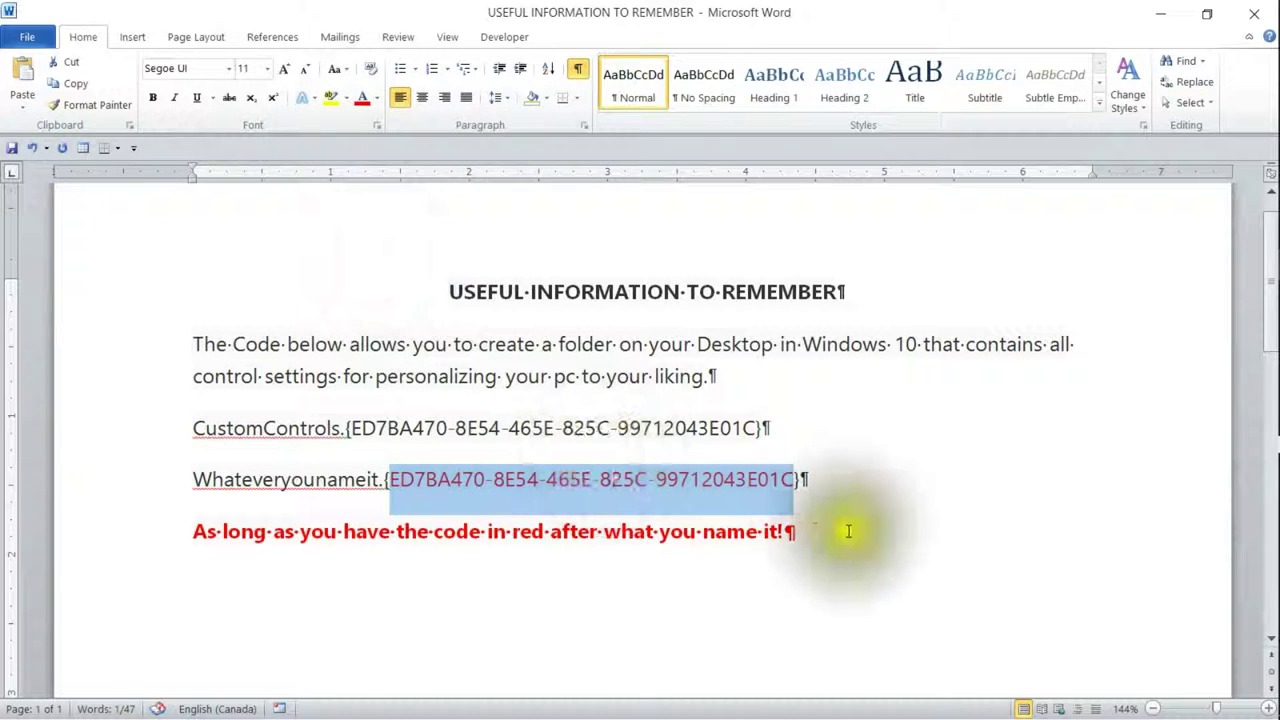
pyautogui.click(845, 495)
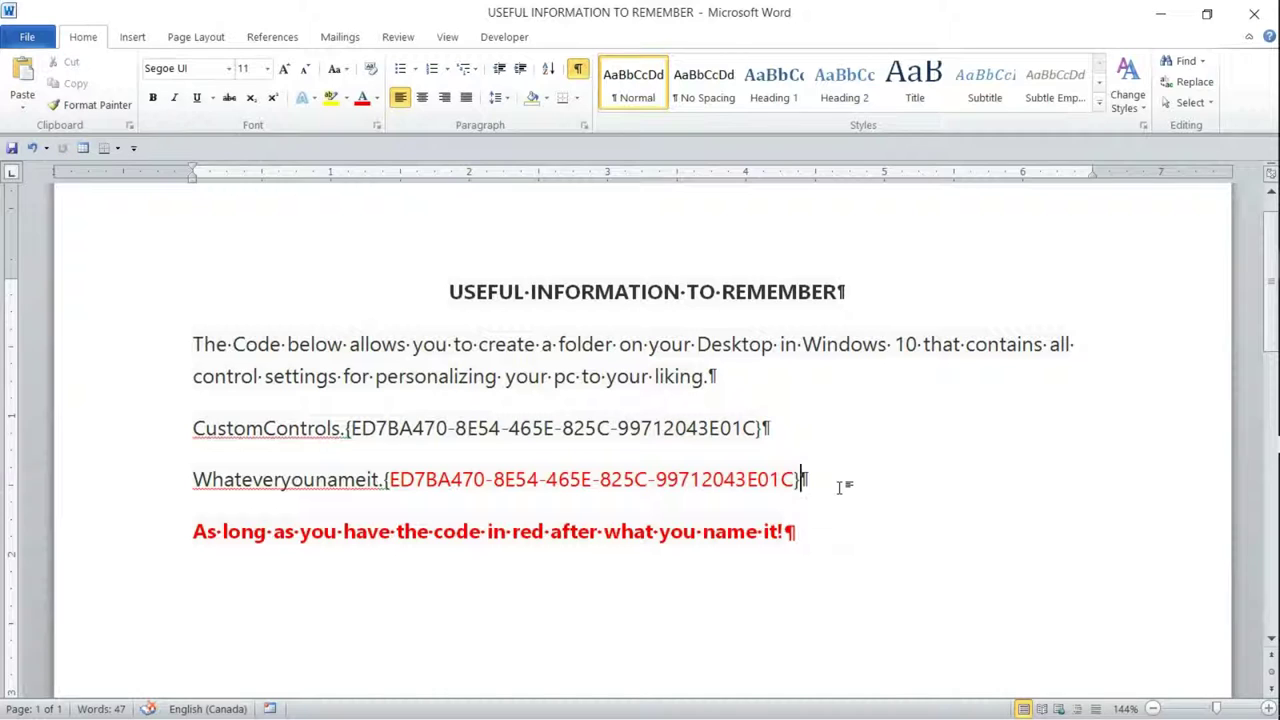
# - Select the whole document from the title down, then clear that selection
pyautogui.press('Up')
pyautogui.press('Up')
pyautogui.press('Up')
pyautogui.press('Up')
pyautogui.press('Home')
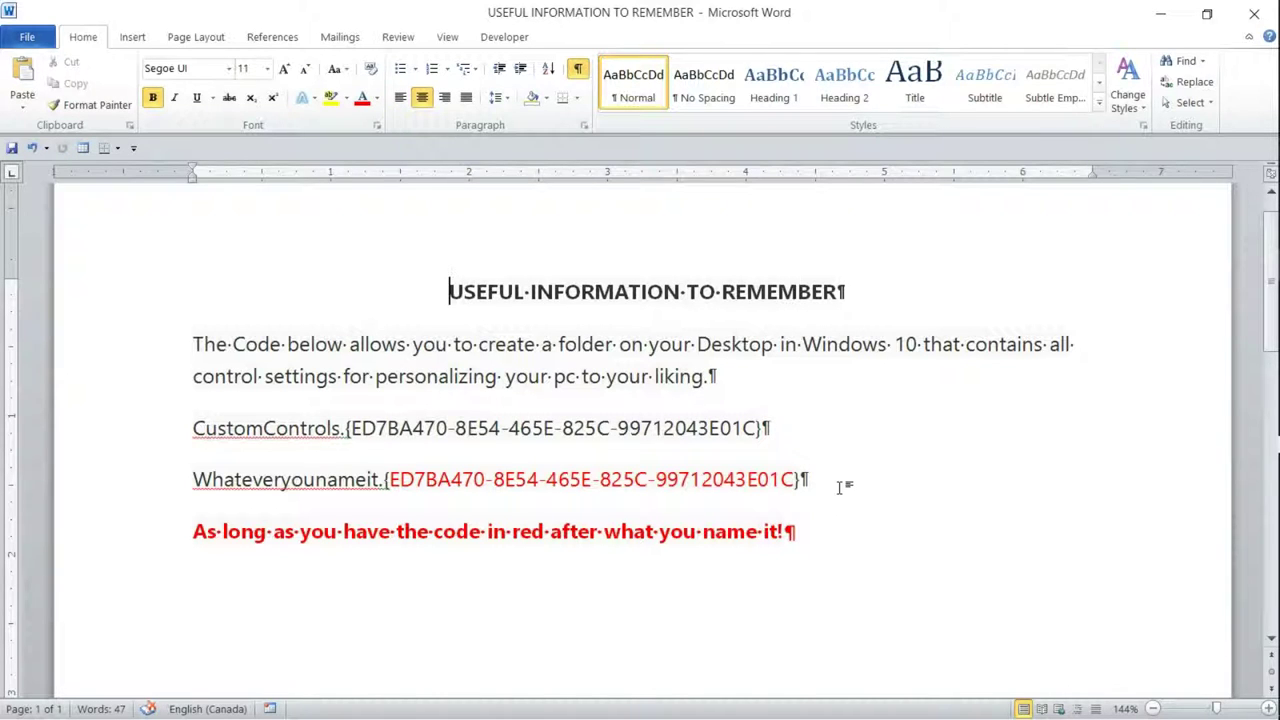
pyautogui.hotkey('shift', 'Down')
pyautogui.hotkey('shift', 'Down')
pyautogui.hotkey('shift', 'Down')
pyautogui.hotkey('shift', 'Down')
pyautogui.hotkey('shift', 'Down')
pyautogui.hotkey('shift', 'Down')
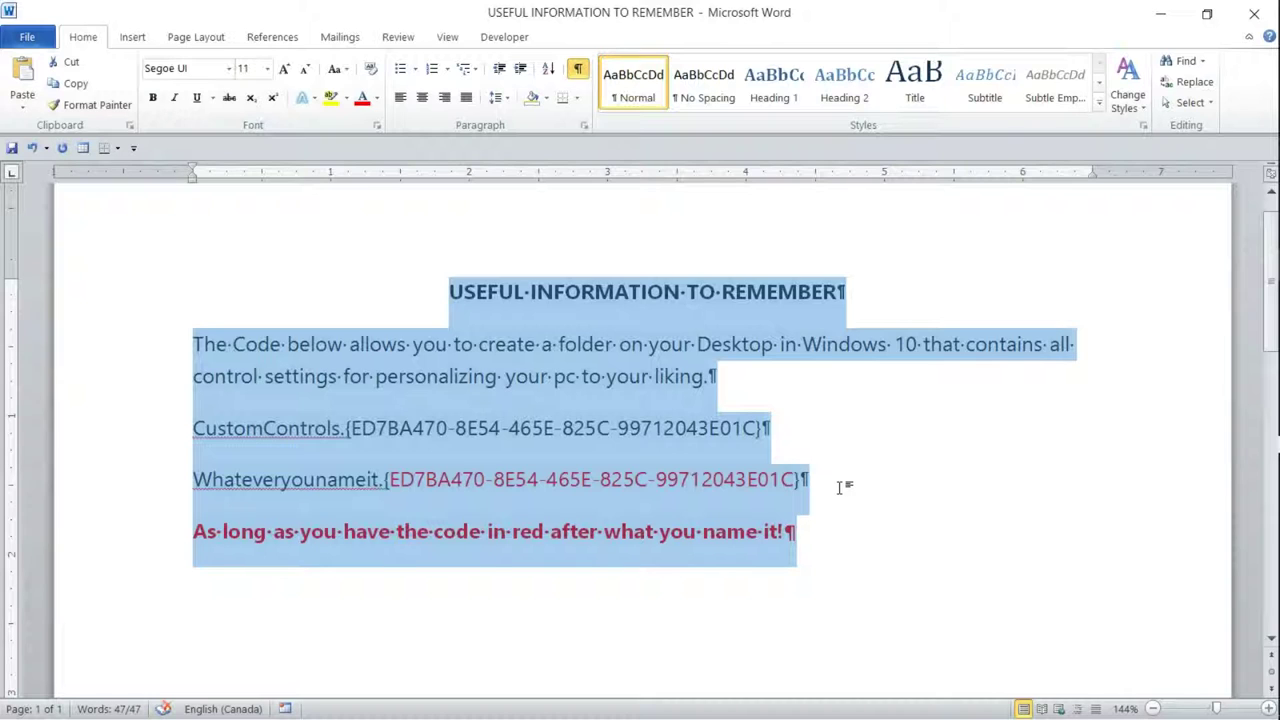
pyautogui.hotkey('ctrl', 'Home')
pyautogui.press('Down')
pyautogui.press('Down')
pyautogui.press('Down')
pyautogui.press('Down')
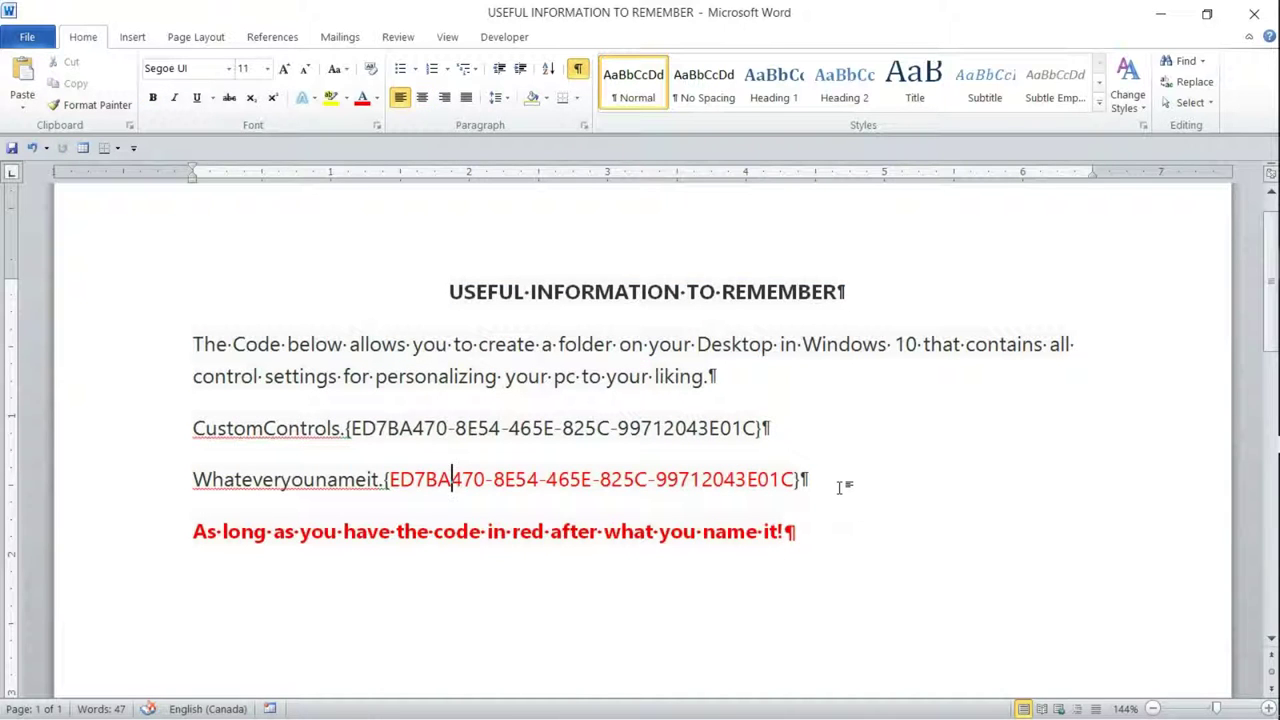
# - Select the name Whateveryounameit., then extend to the entire Whateveryounameit line
pyautogui.moveTo(1276, 320)
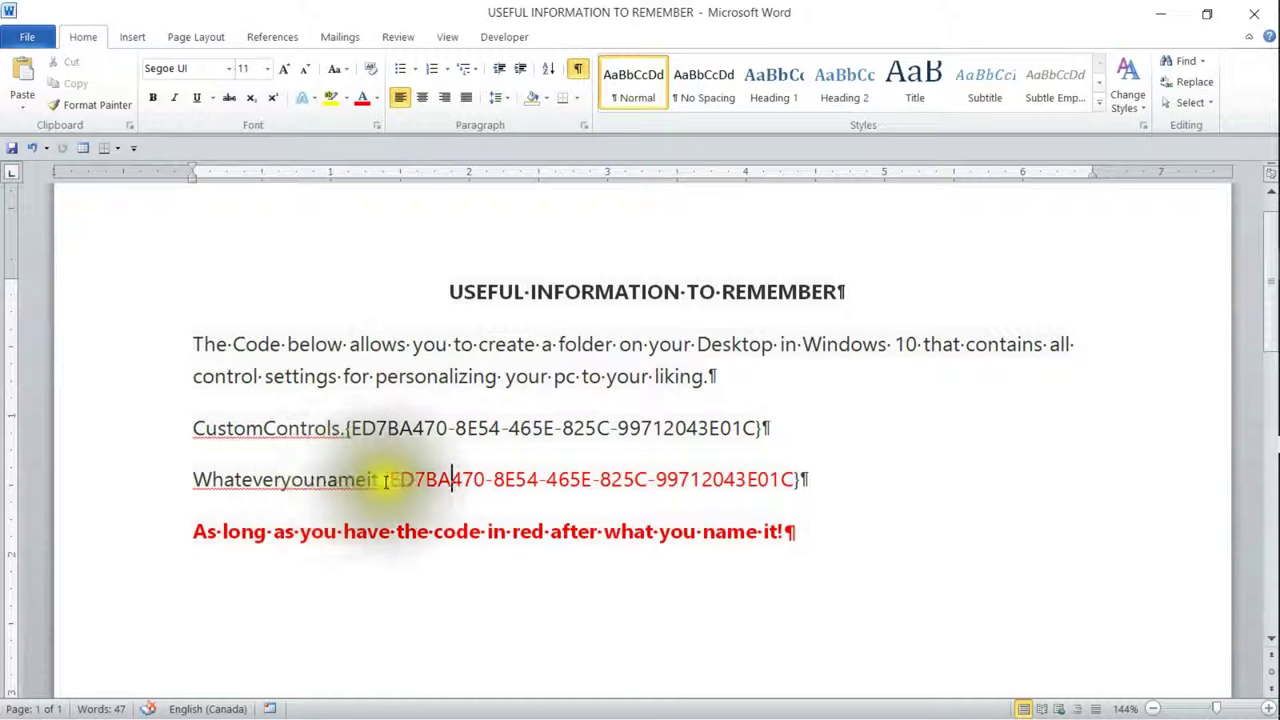
pyautogui.click(190, 481)
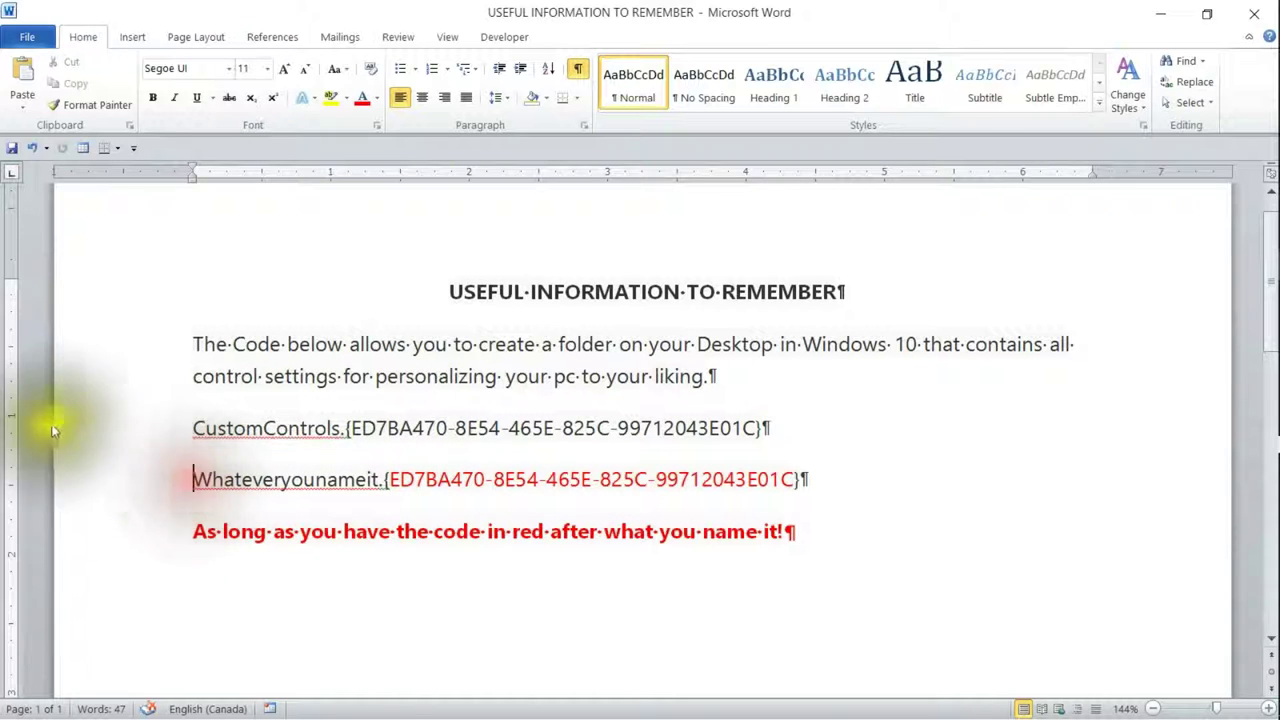
pyautogui.hotkey('shift', 'Right')
pyautogui.hotkey('shift', 'Right')
pyautogui.hotkey('shift', 'Right')
pyautogui.hotkey('shift', 'Right')
pyautogui.hotkey('shift', 'Right')
pyautogui.hotkey('shift', 'Right')
pyautogui.hotkey('shift', 'Right')
pyautogui.hotkey('shift', 'Right')
pyautogui.hotkey('shift', 'Right')
pyautogui.hotkey('shift', 'Right')
pyautogui.hotkey('shift', 'Right')
pyautogui.hotkey('shift', 'Right')
pyautogui.hotkey('shift', 'Right')
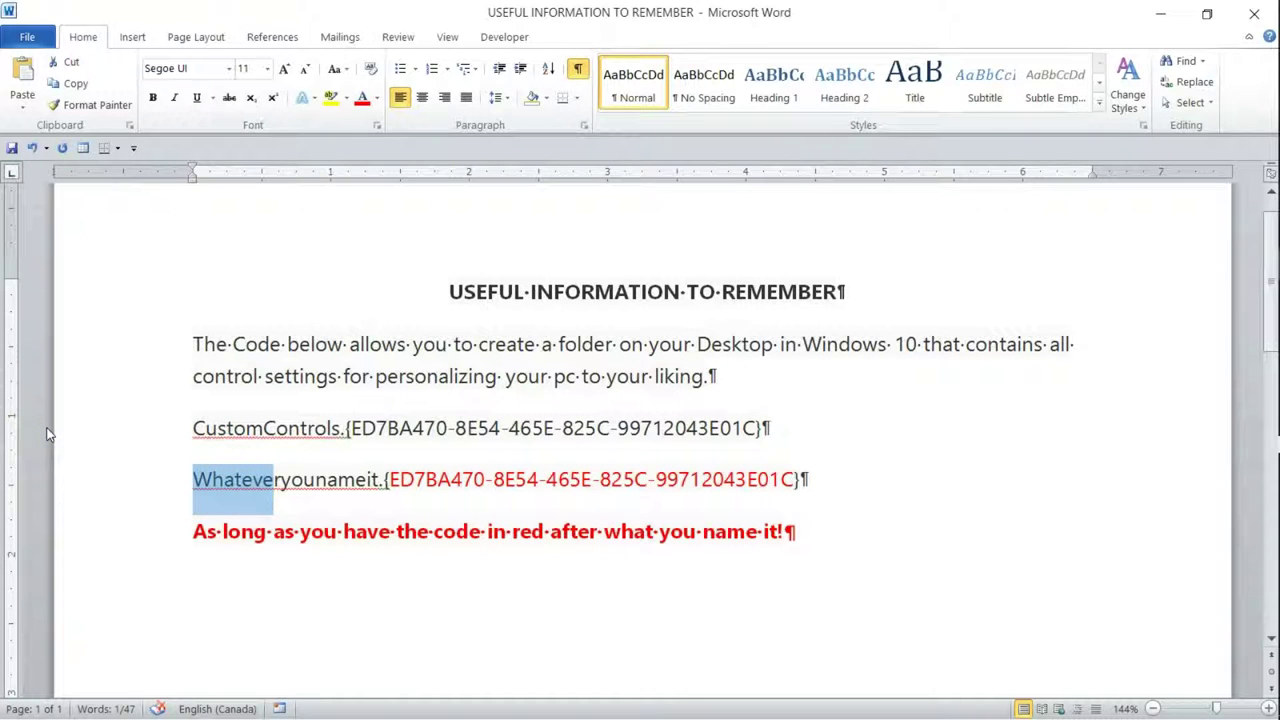
pyautogui.hotkey('shift', 'Right')
pyautogui.hotkey('shift', 'Right')
pyautogui.hotkey('shift', 'Right')
pyautogui.hotkey('shift', 'Right')
pyautogui.hotkey('shift', 'Right')
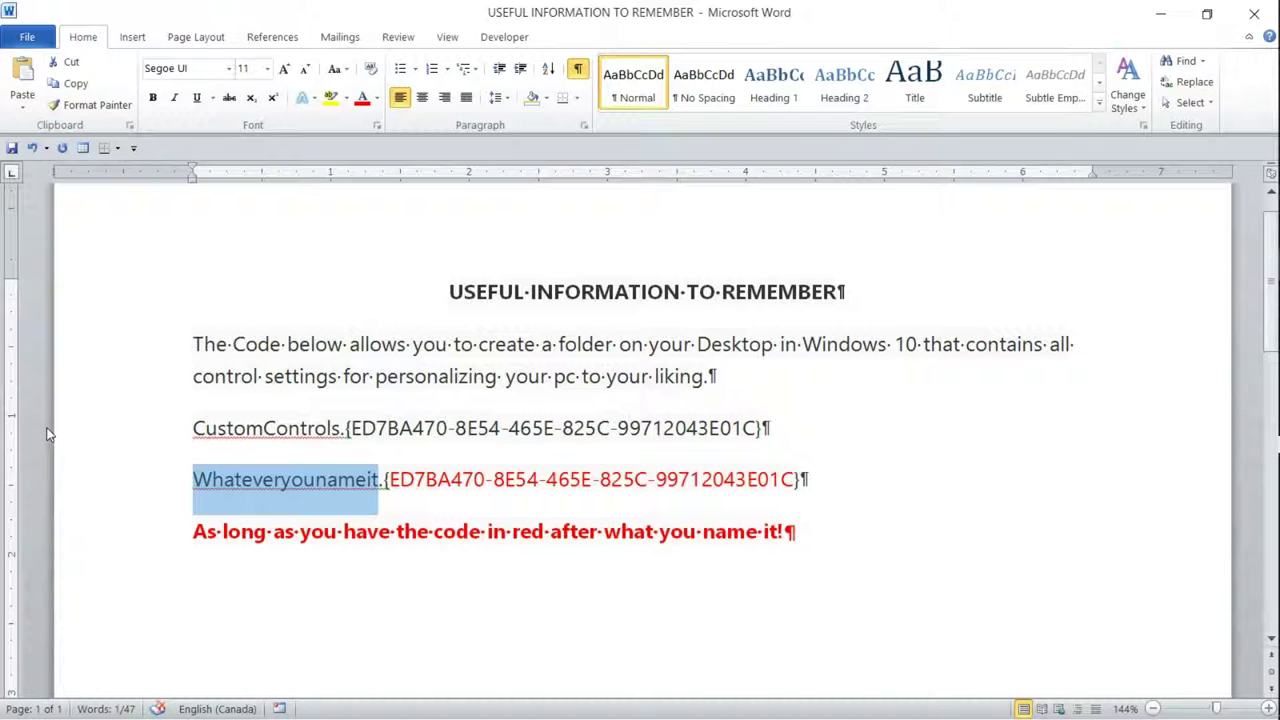
pyautogui.press('Left')
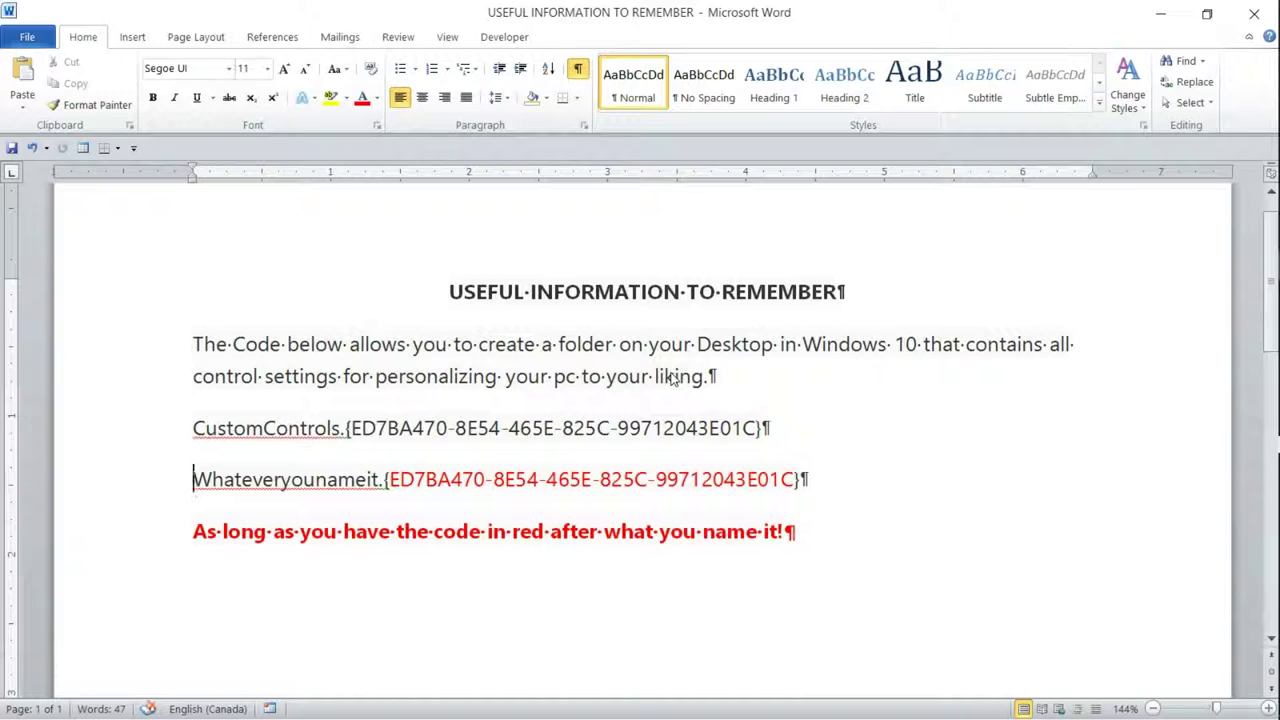
pyautogui.hotkey('shift', 'Down')
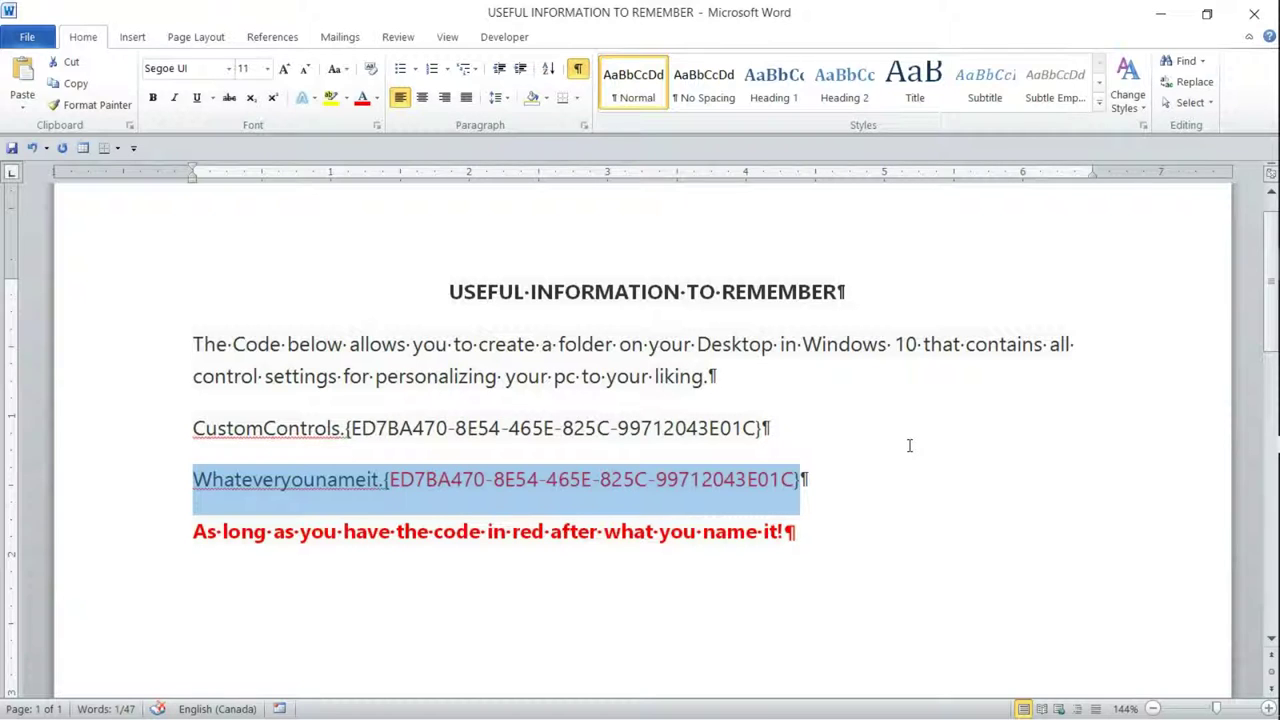
# - Launch File Explorer from Start, show the Desktop folder, and create a new folder there
pyautogui.moveTo(1275, 290)
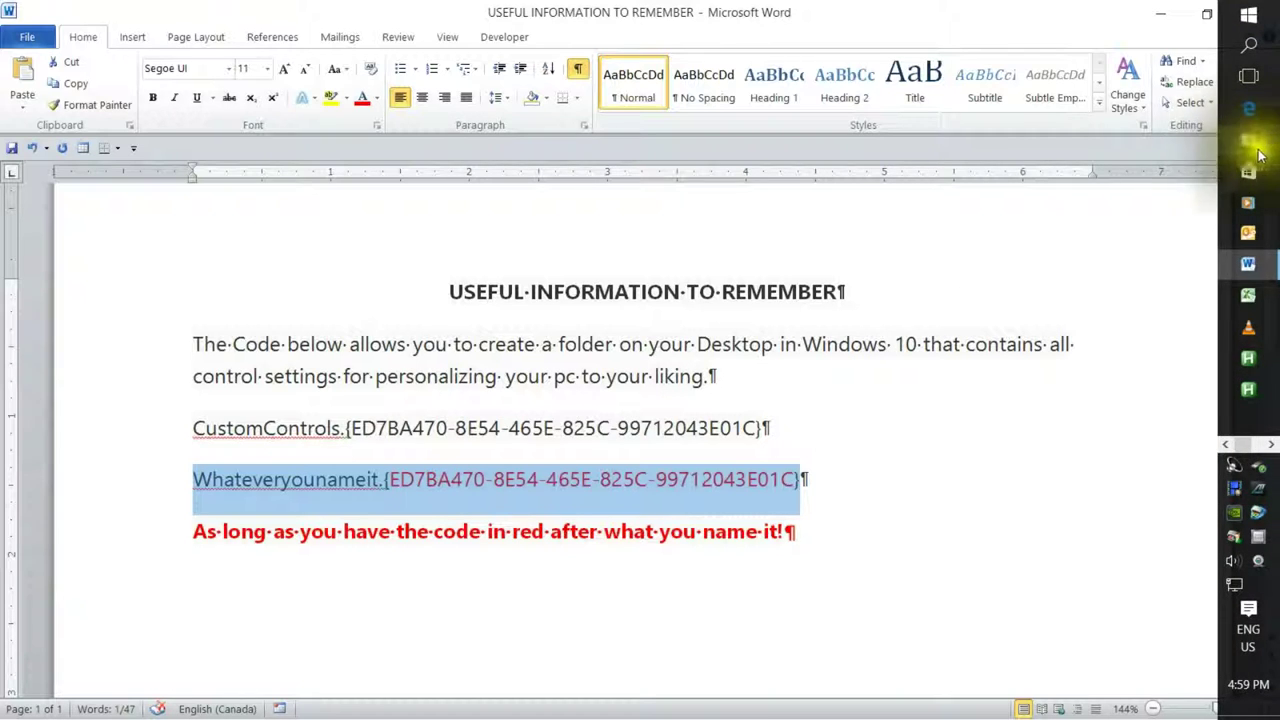
pyautogui.click(1254, 16)
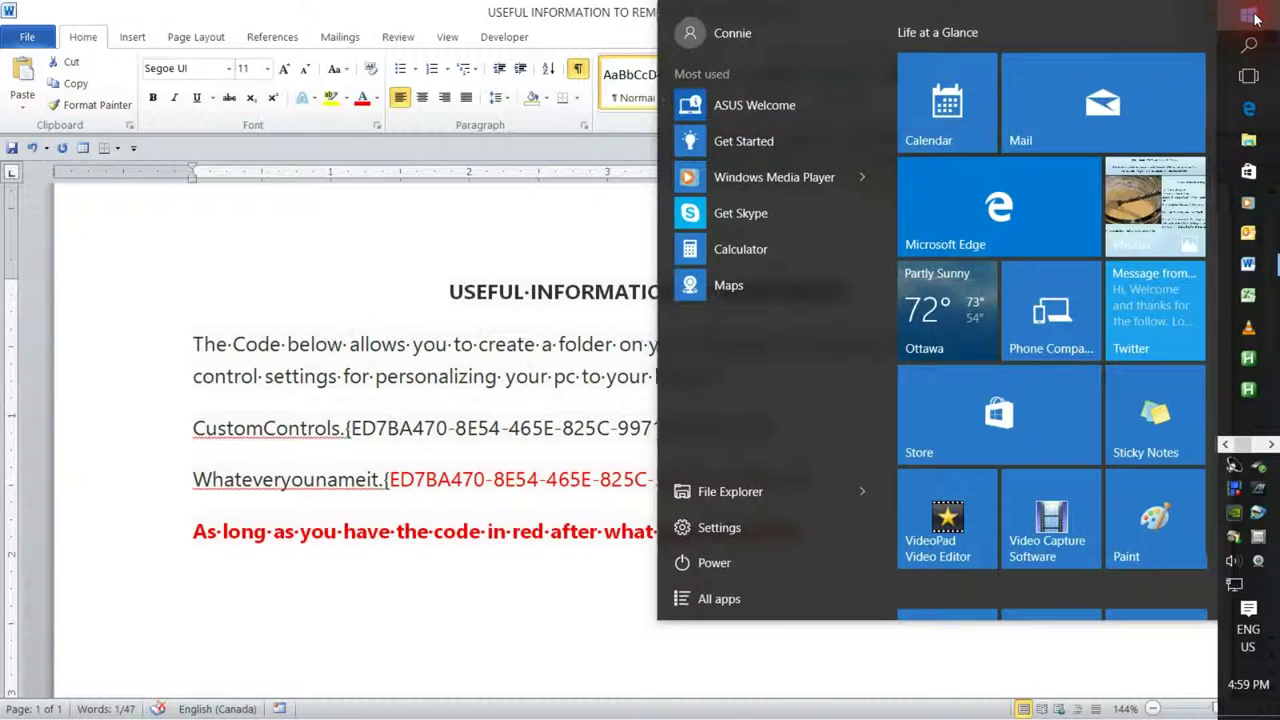
pyautogui.click(786, 491)
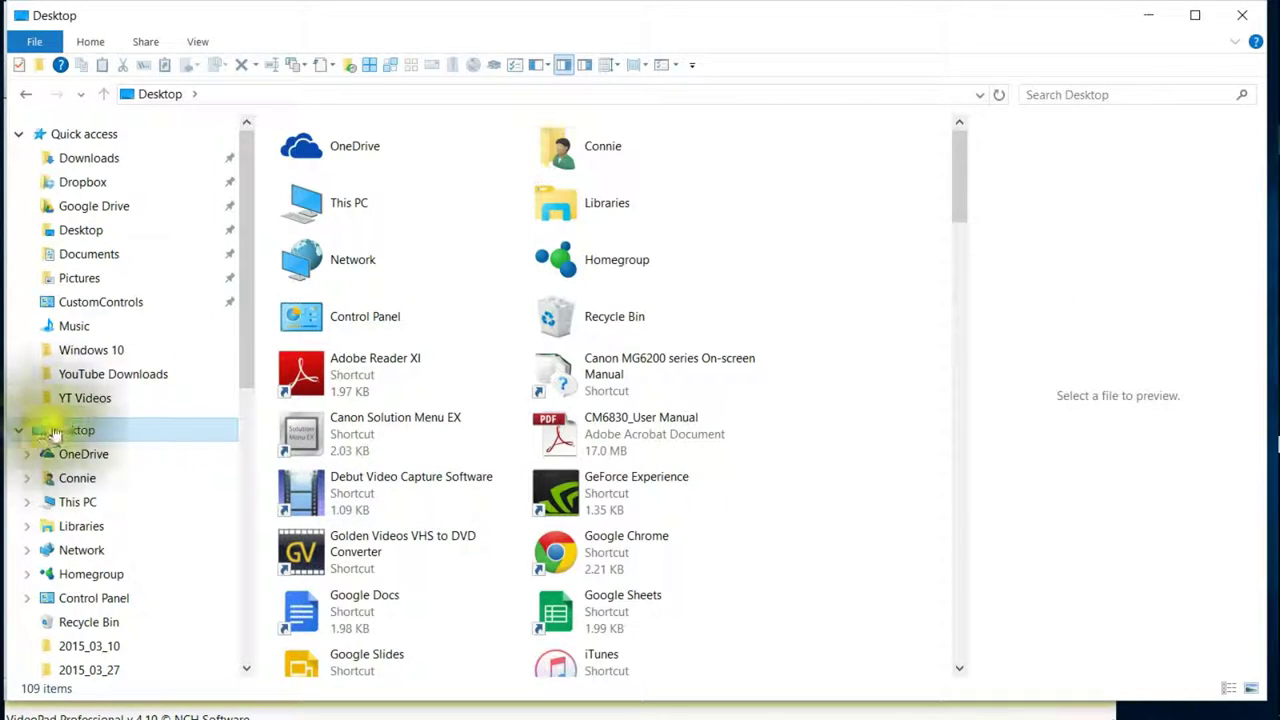
pyautogui.moveTo(86, 430); pyautogui.dragTo(60, 400)
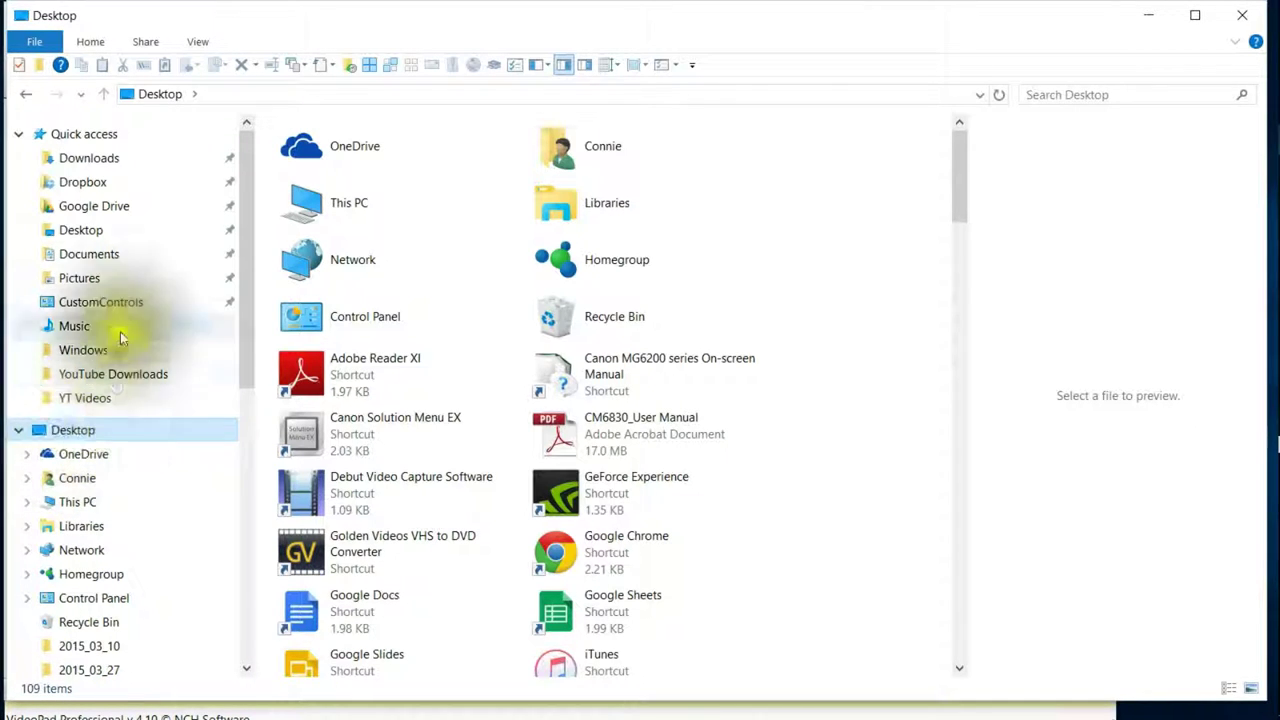
pyautogui.click(39, 67)
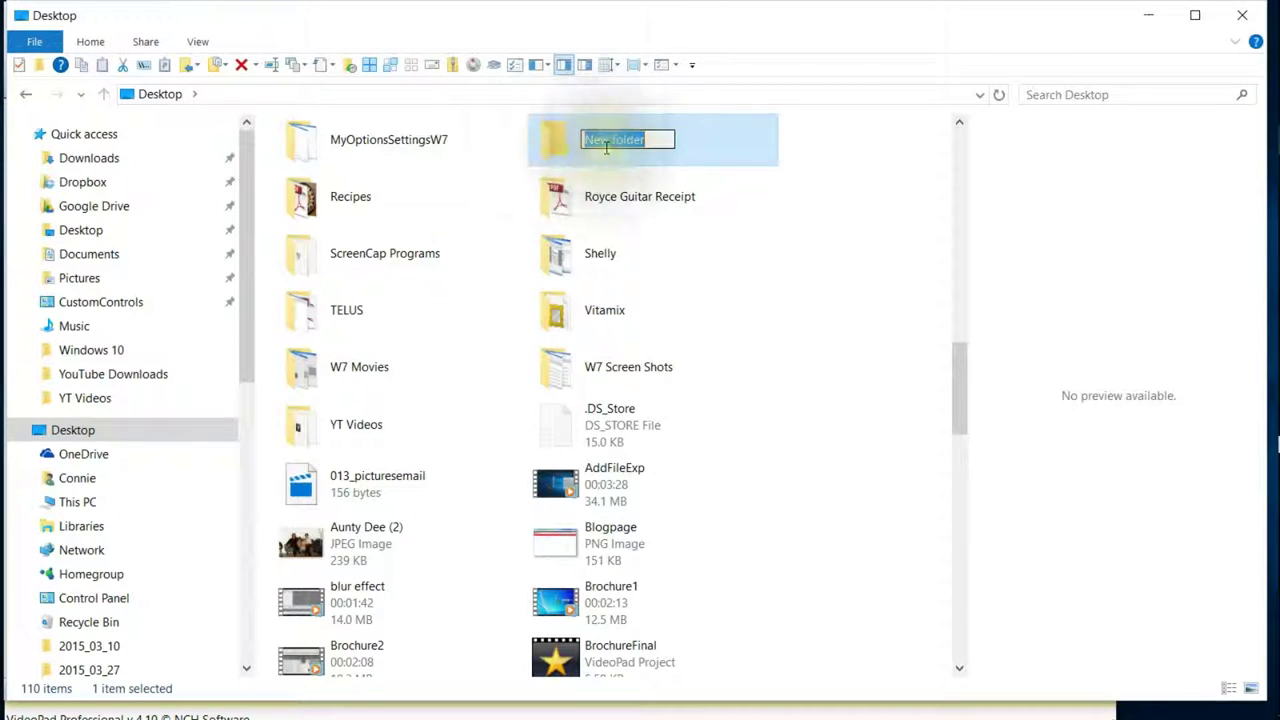
pyautogui.click(606, 147)
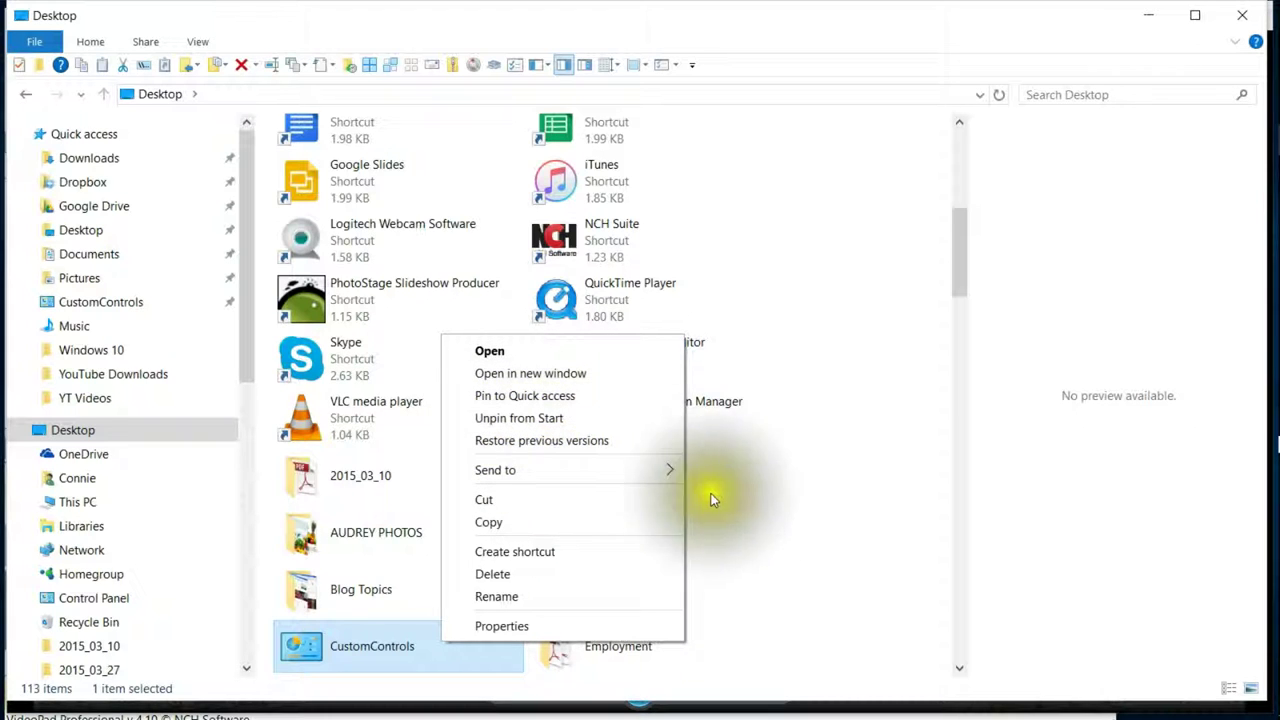
pyautogui.click(775, 519)
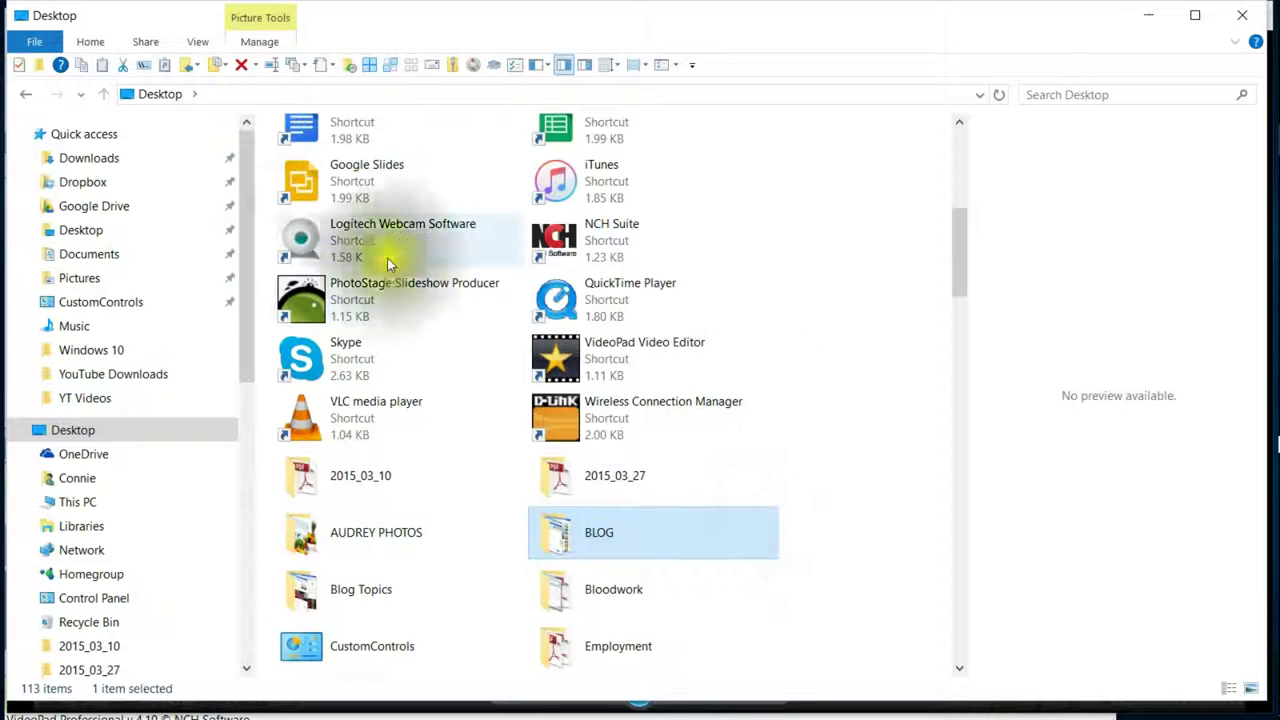
pyautogui.click(112, 140)
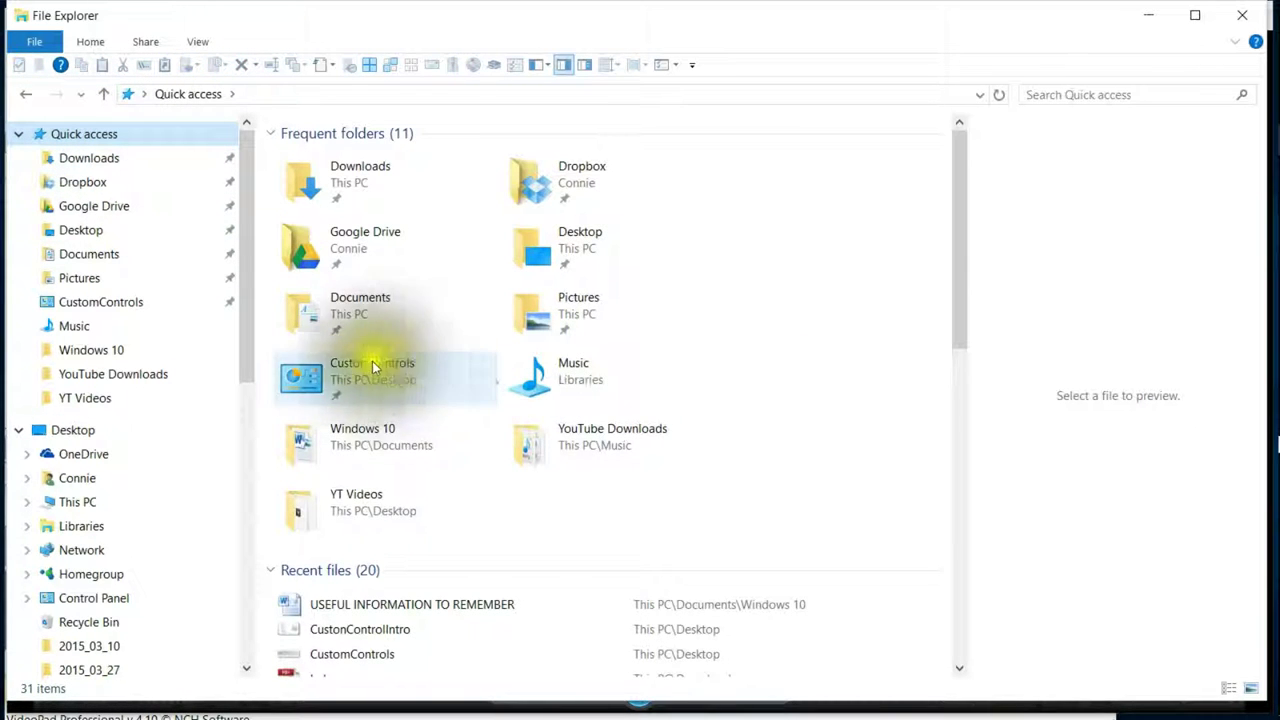
pyautogui.click(1249, 15)
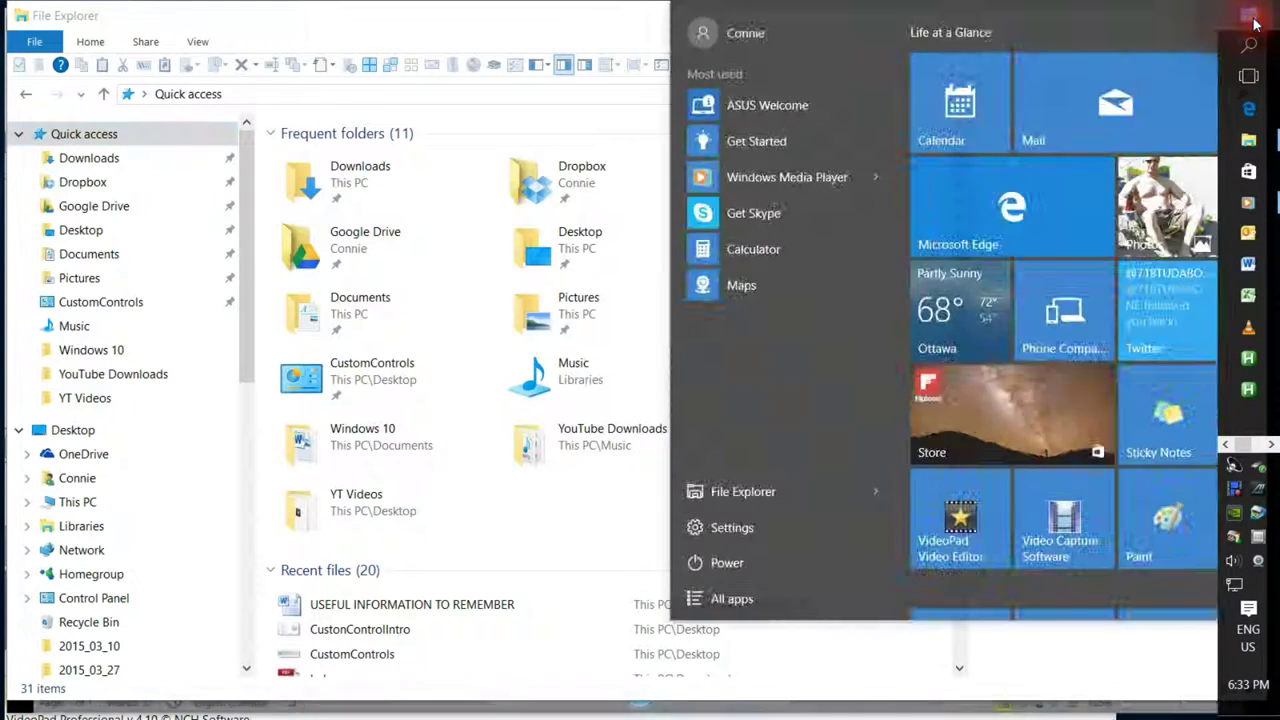
pyautogui.scroll(-3, 1040, 226)
pyautogui.scroll(-3, 1040, 226)
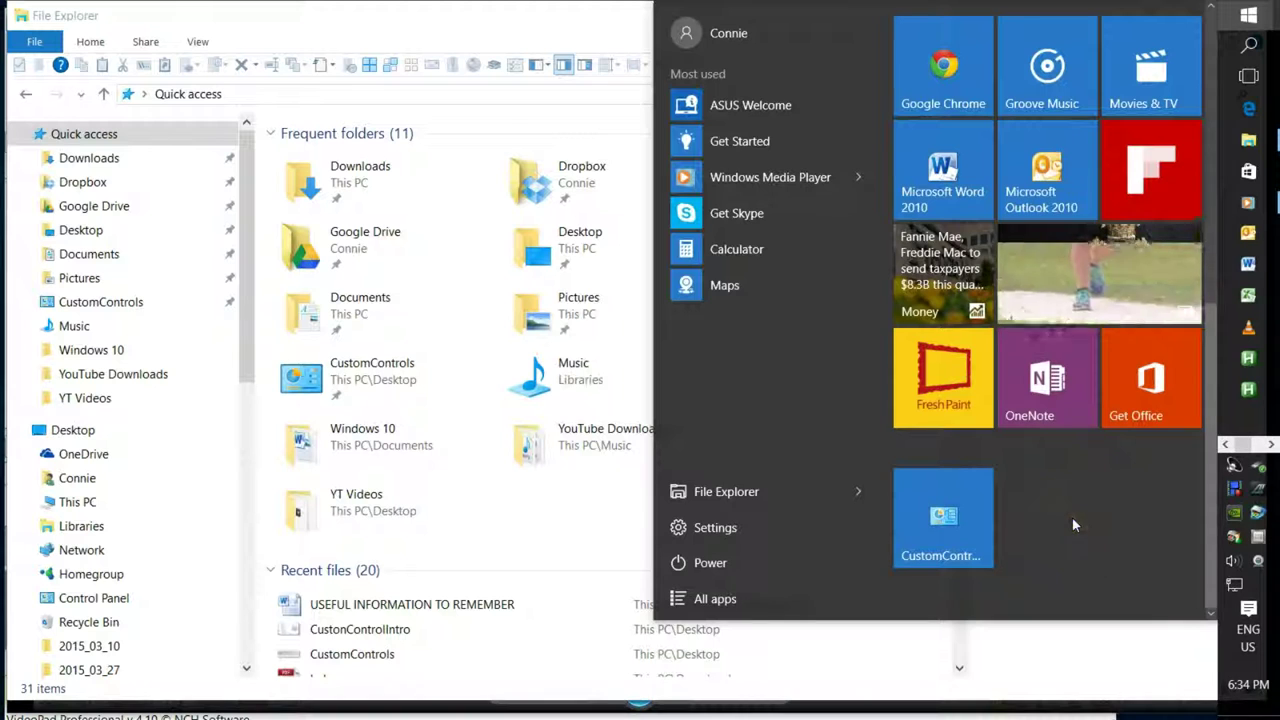
pyautogui.press('Escape')
pyautogui.click(70, 430)
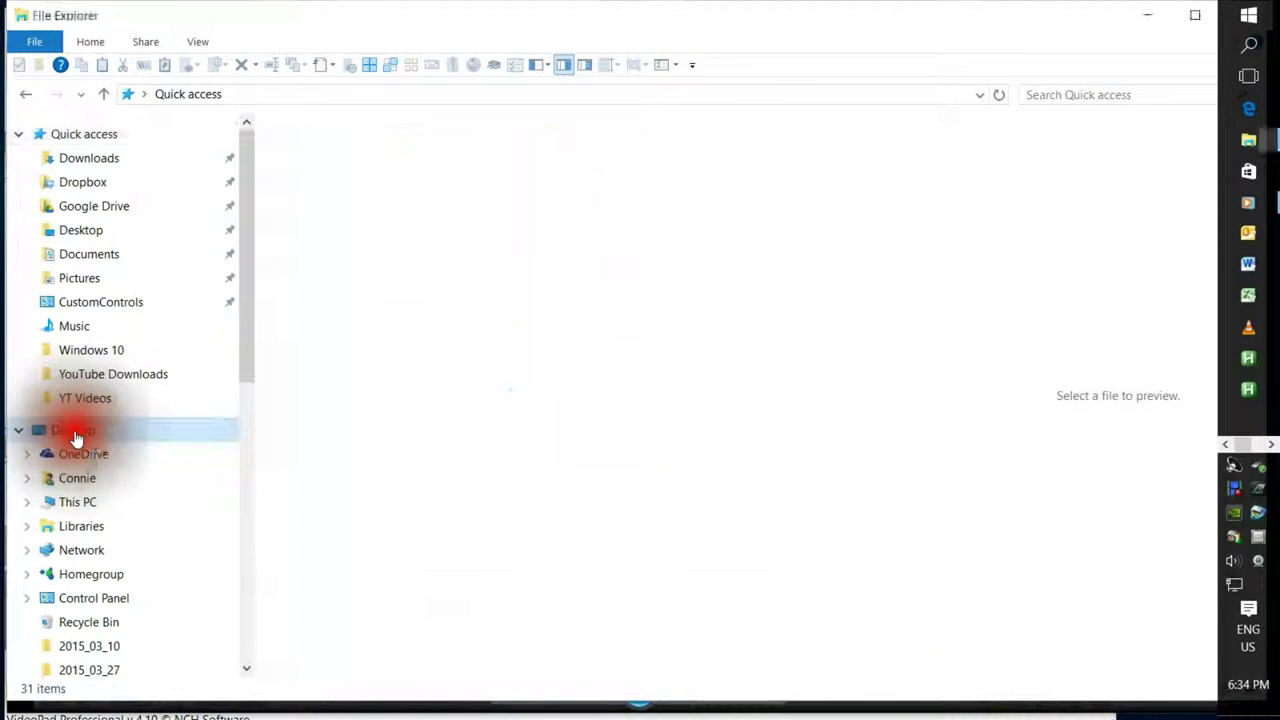
pyautogui.scroll(-3, 425, 440)
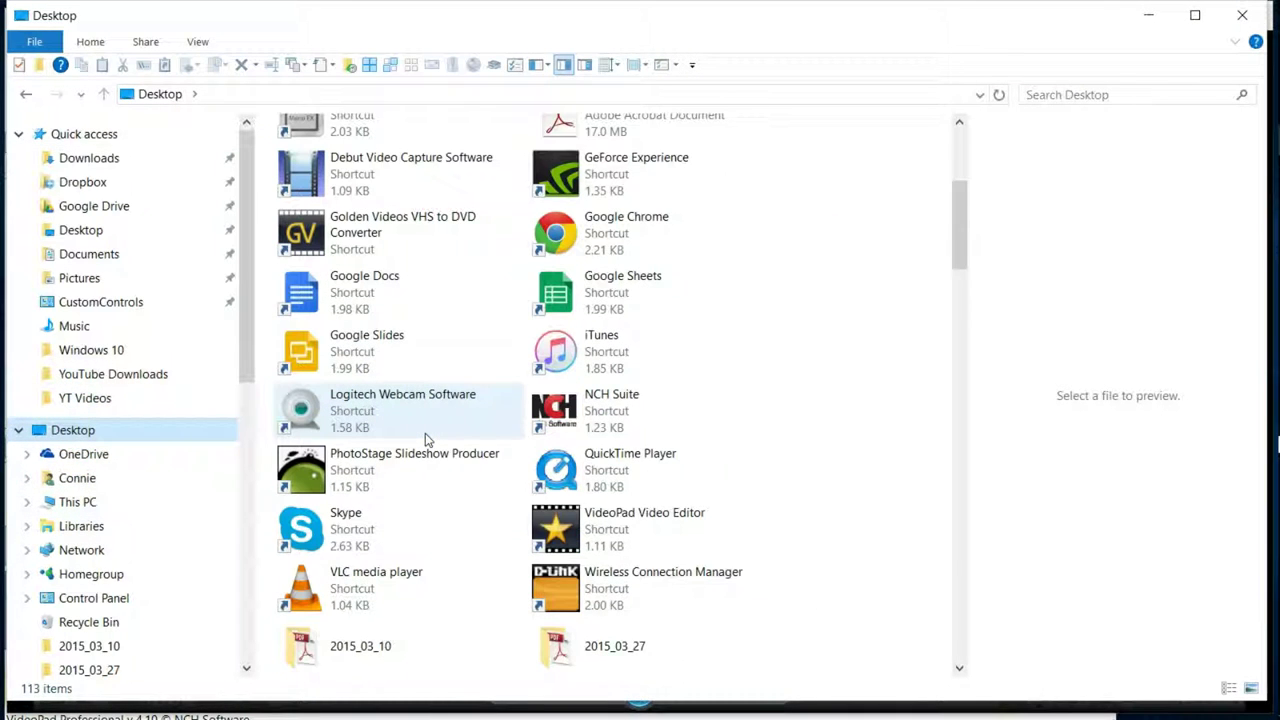
pyautogui.scroll(-3, 425, 440)
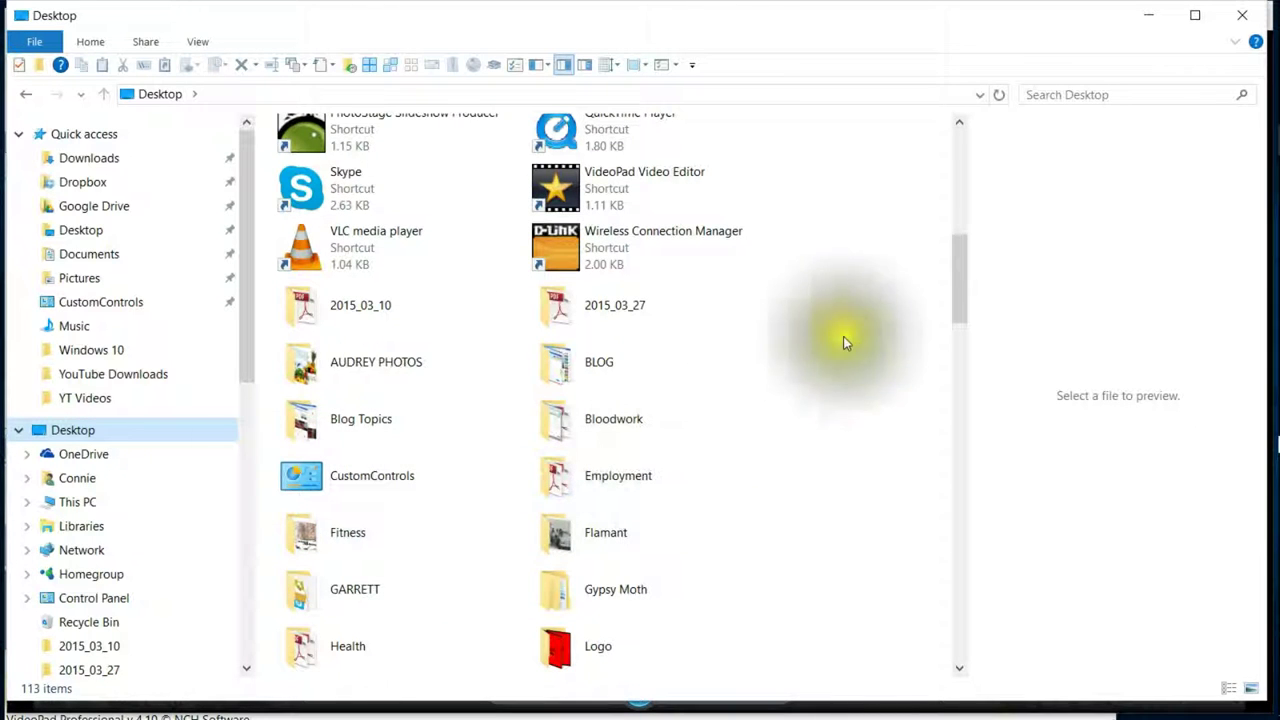
pyautogui.scroll(6, 844, 343)
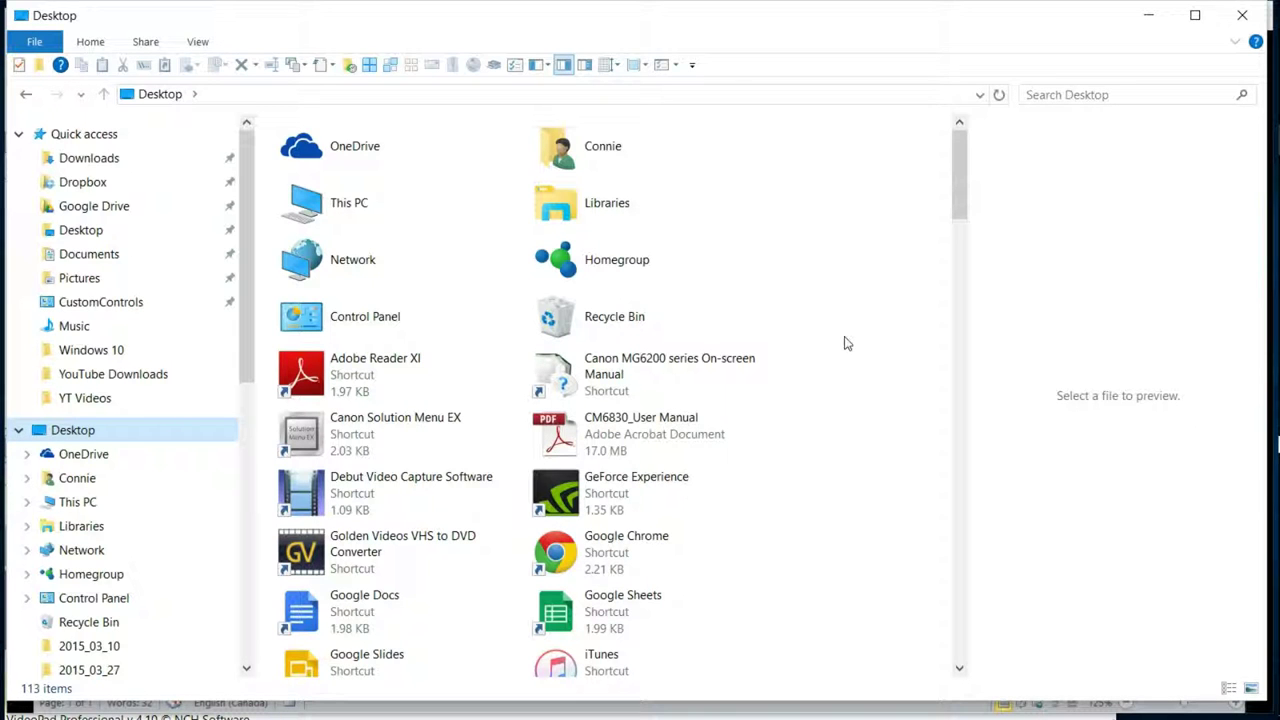
pyautogui.scroll(-10, 844, 343)
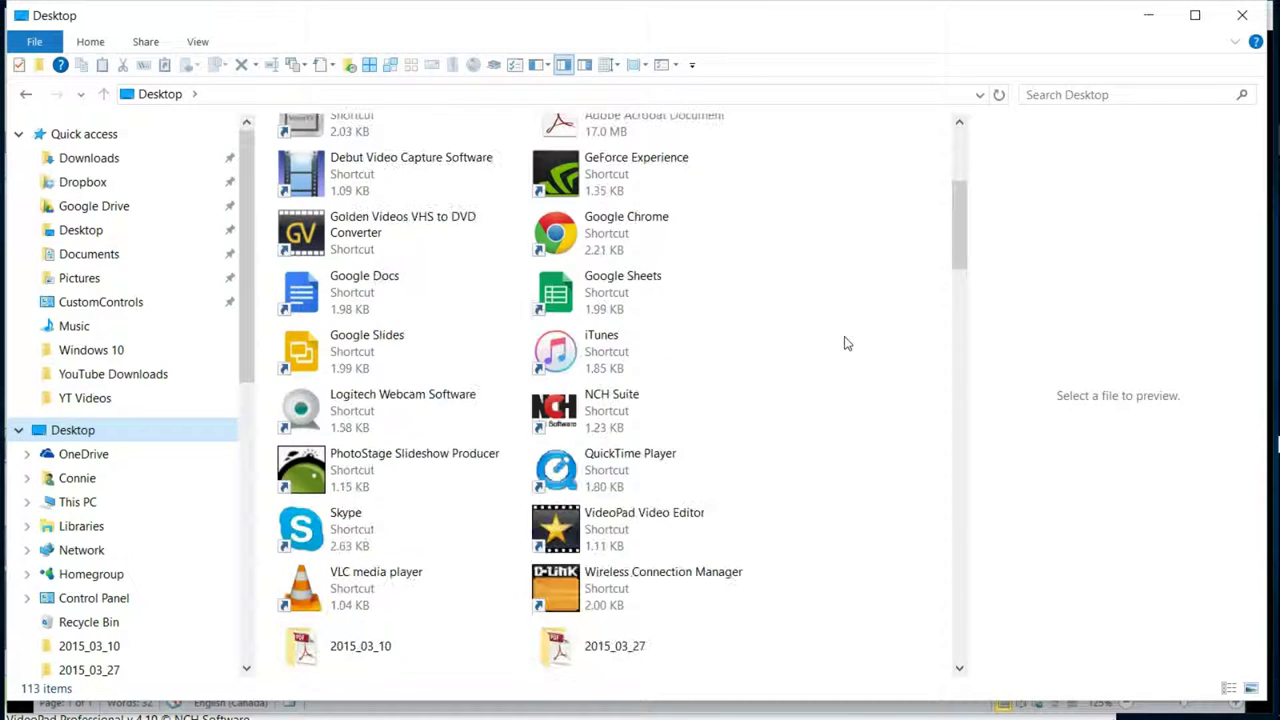
pyautogui.click(324, 307)
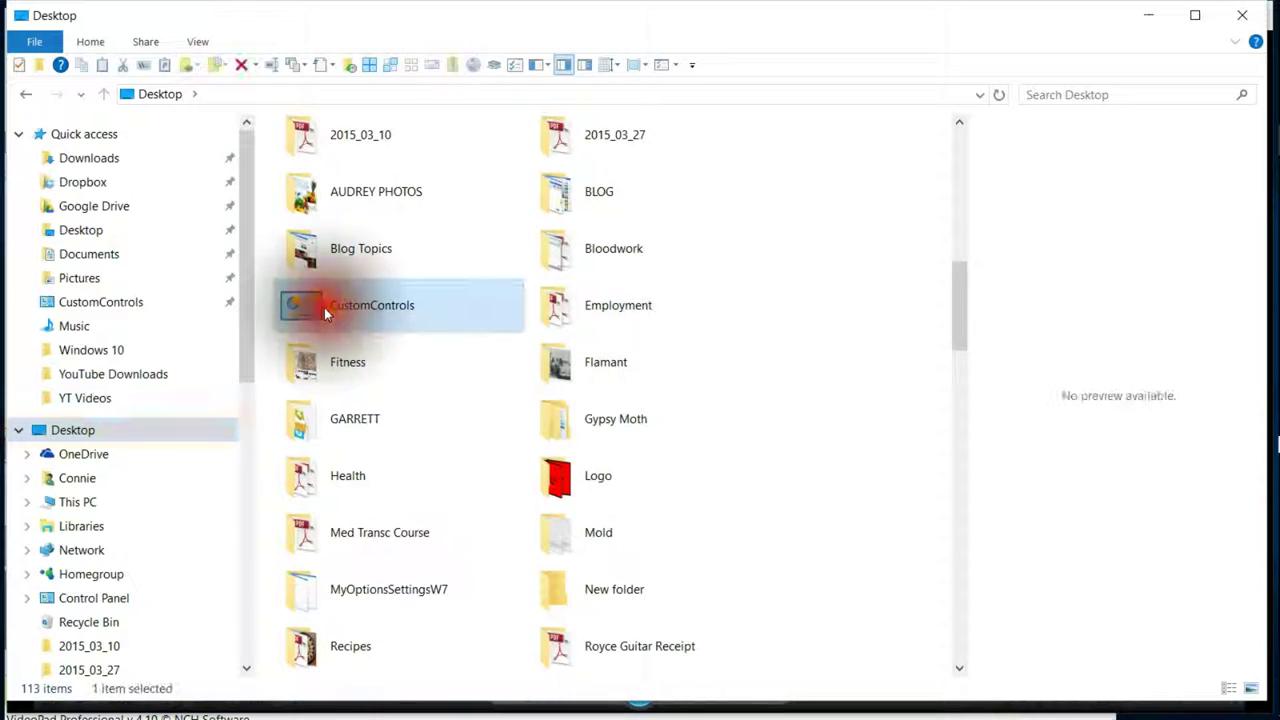
pyautogui.doubleClick(325, 308)
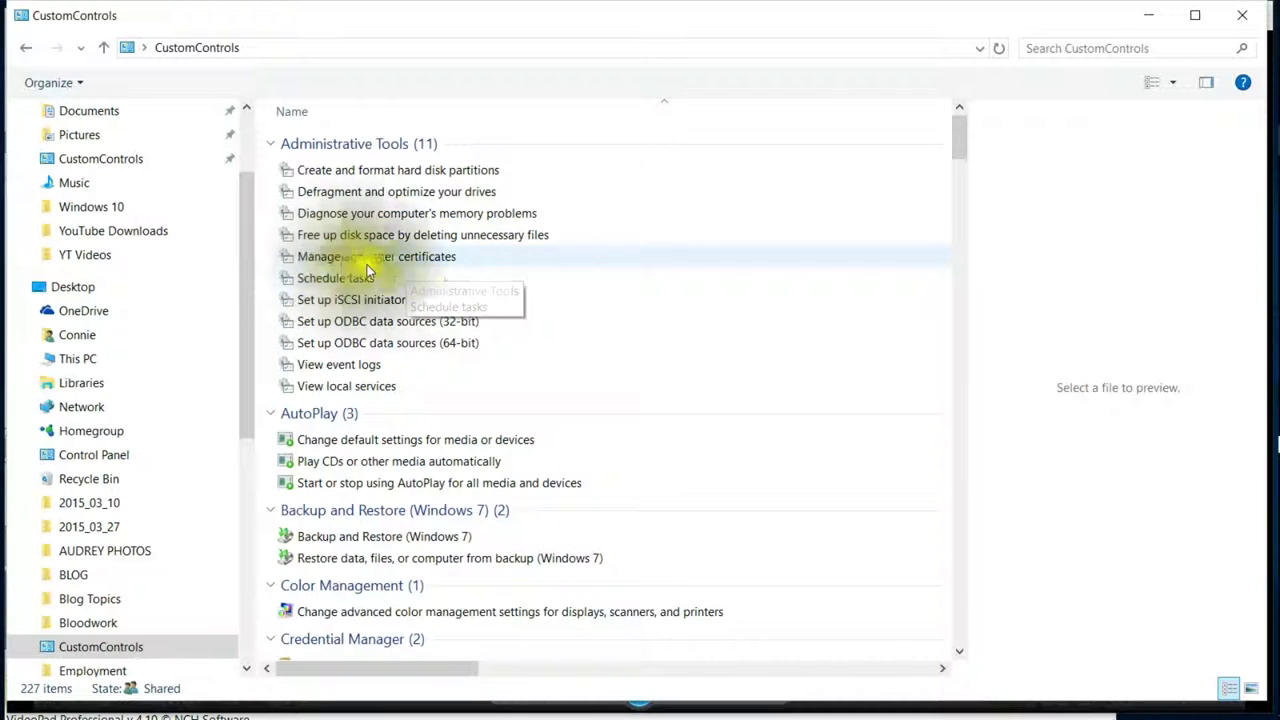
pyautogui.scroll(-1, 447, 275)
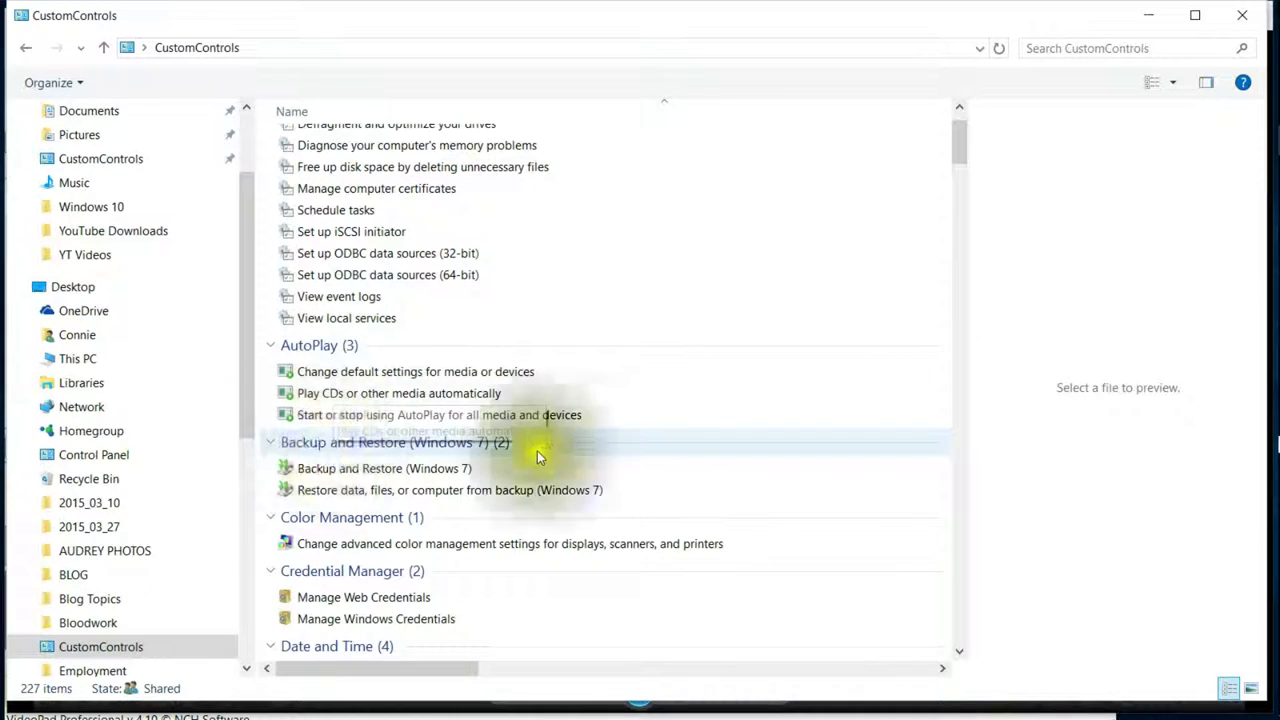
pyautogui.scroll(-1, 652, 437)
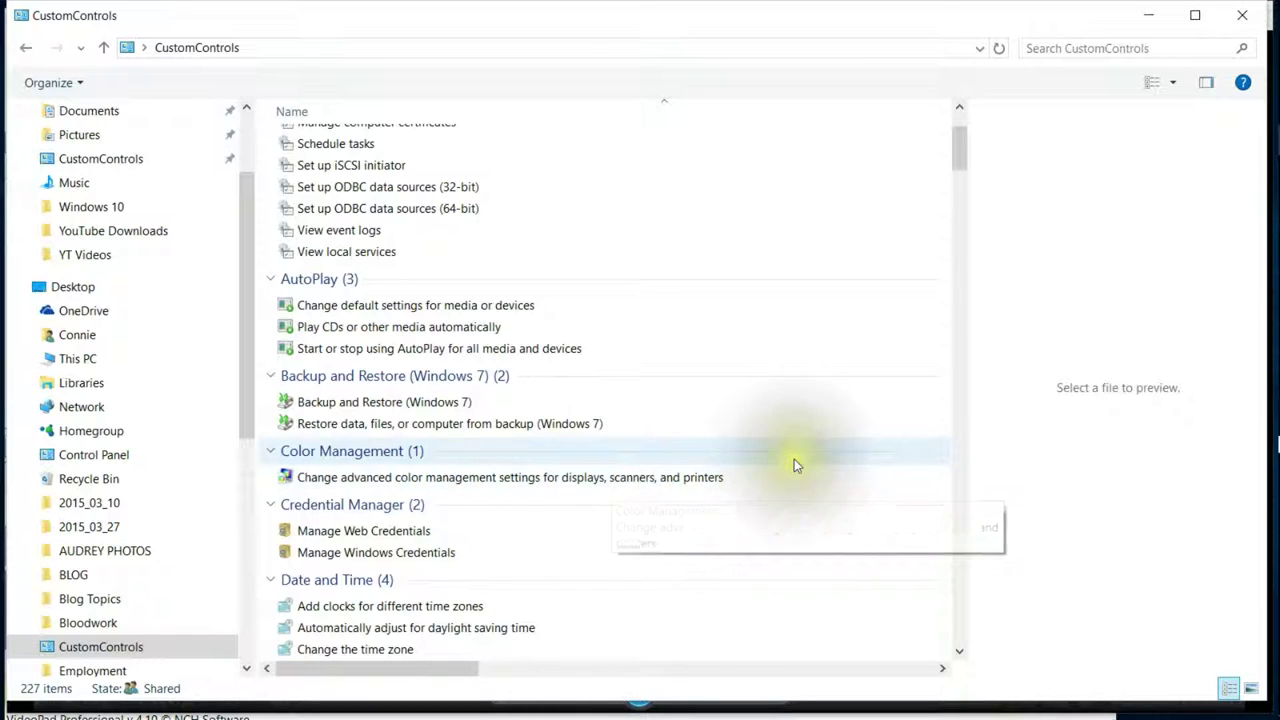
pyautogui.scroll(-1, 794, 460)
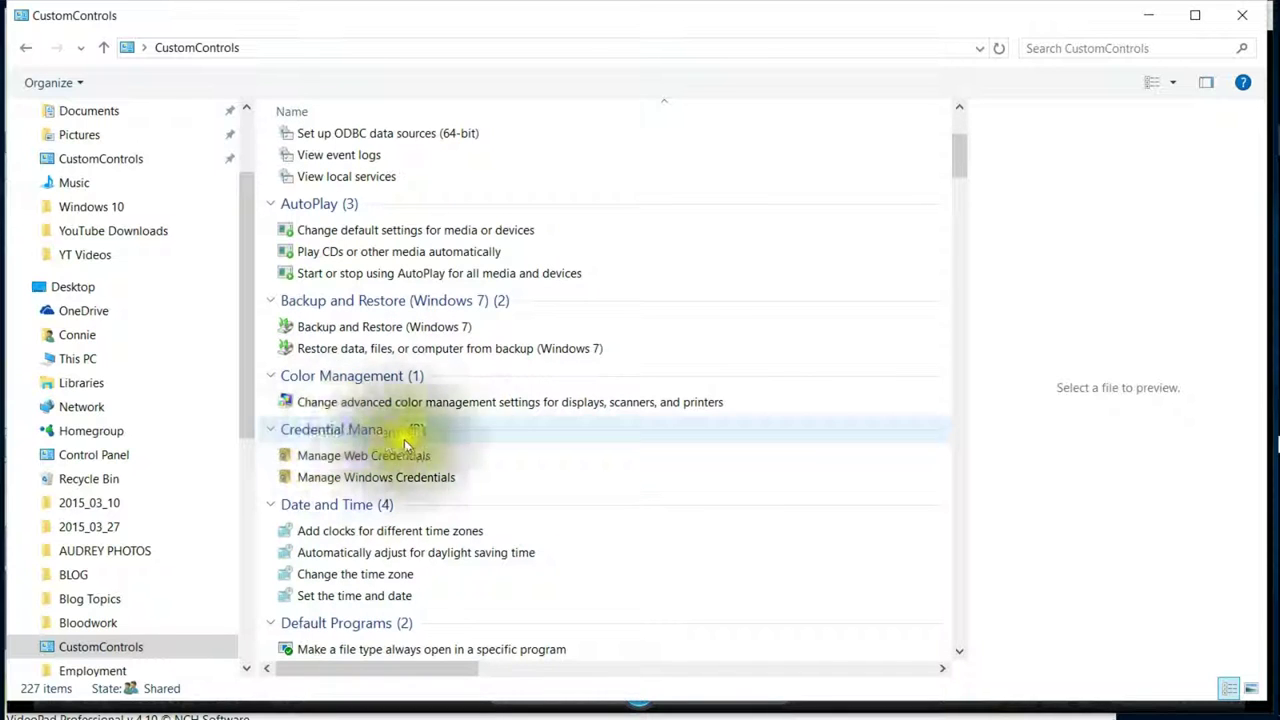
pyautogui.scroll(-1, 530, 462)
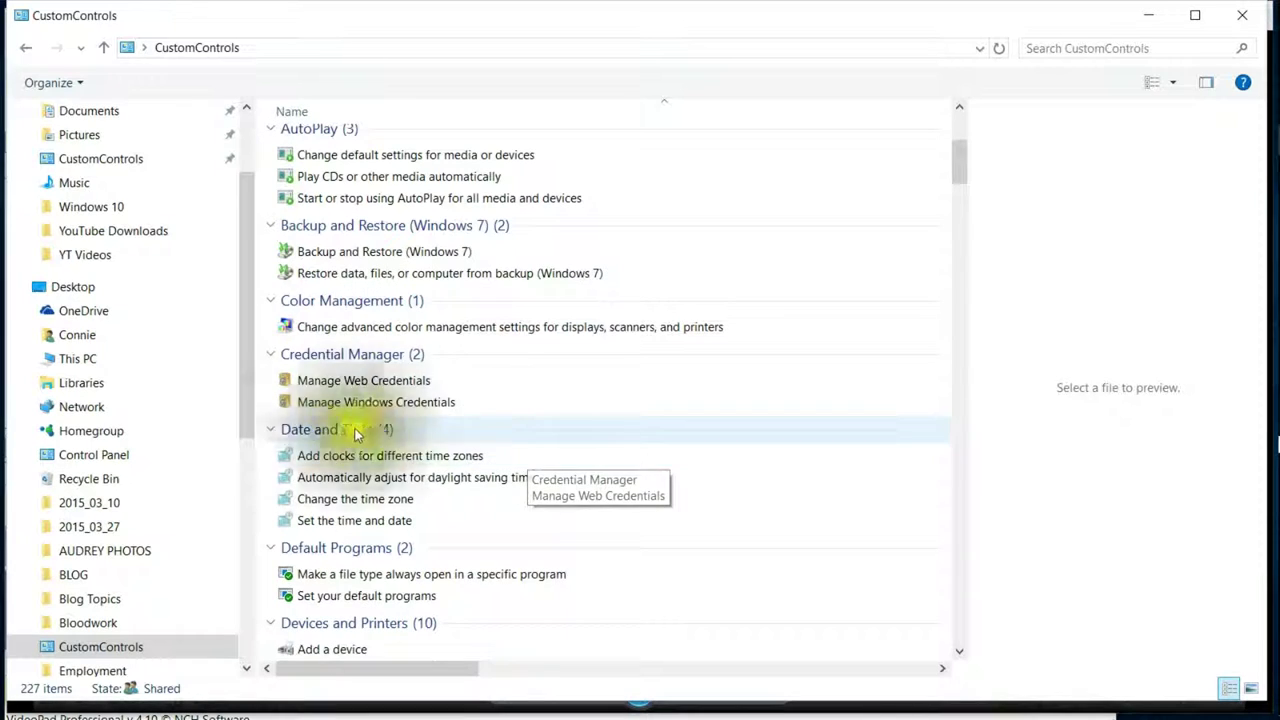
pyautogui.scroll(-1, 605, 477)
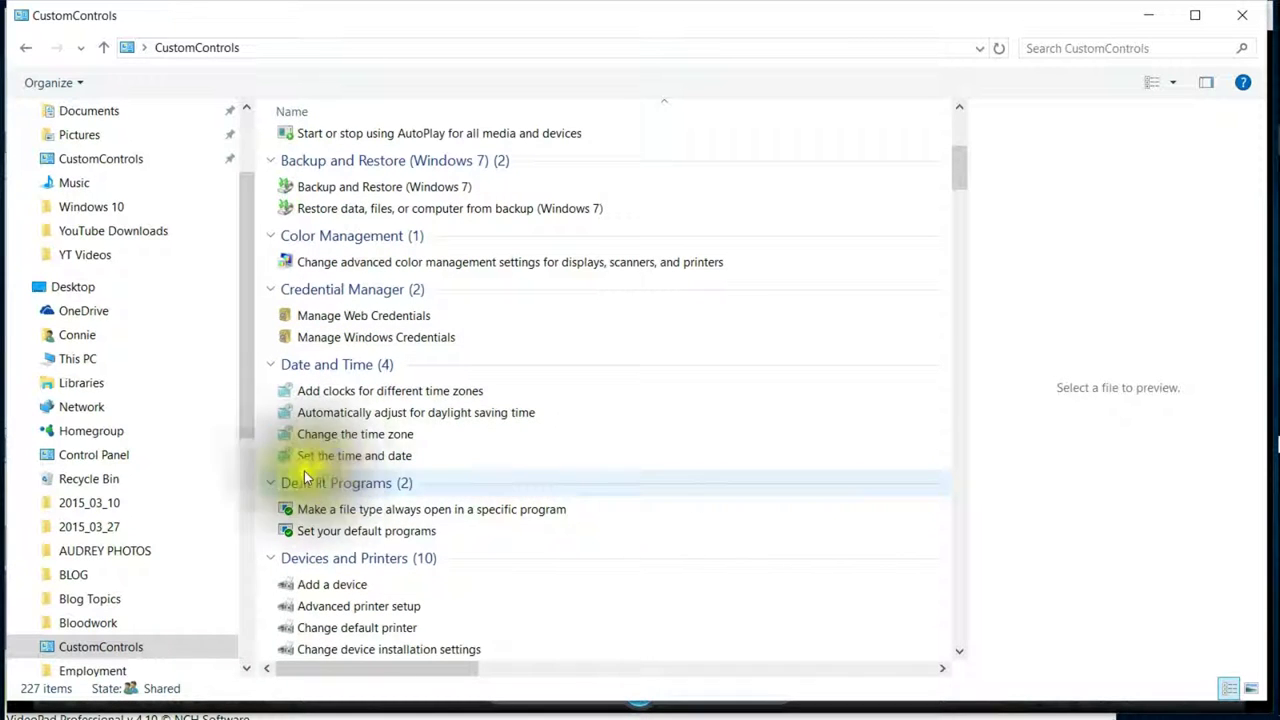
pyautogui.scroll(-1, 600, 505)
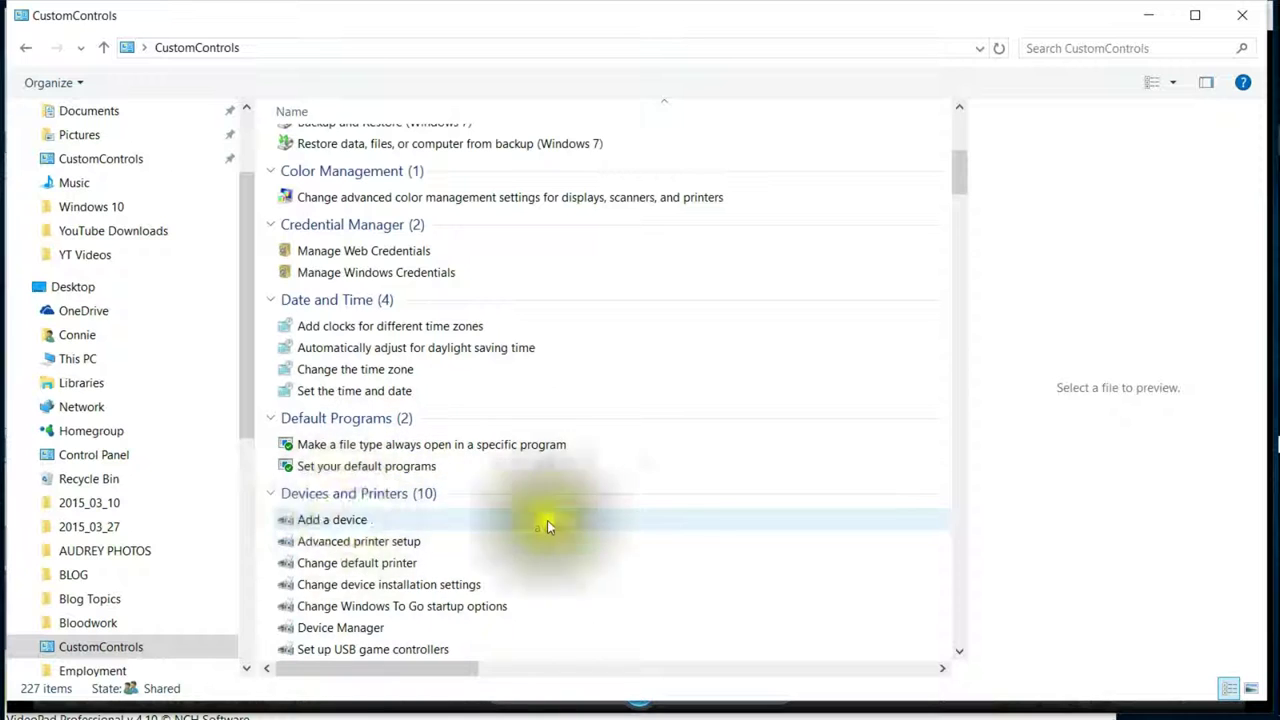
pyautogui.scroll(-2, 640, 519)
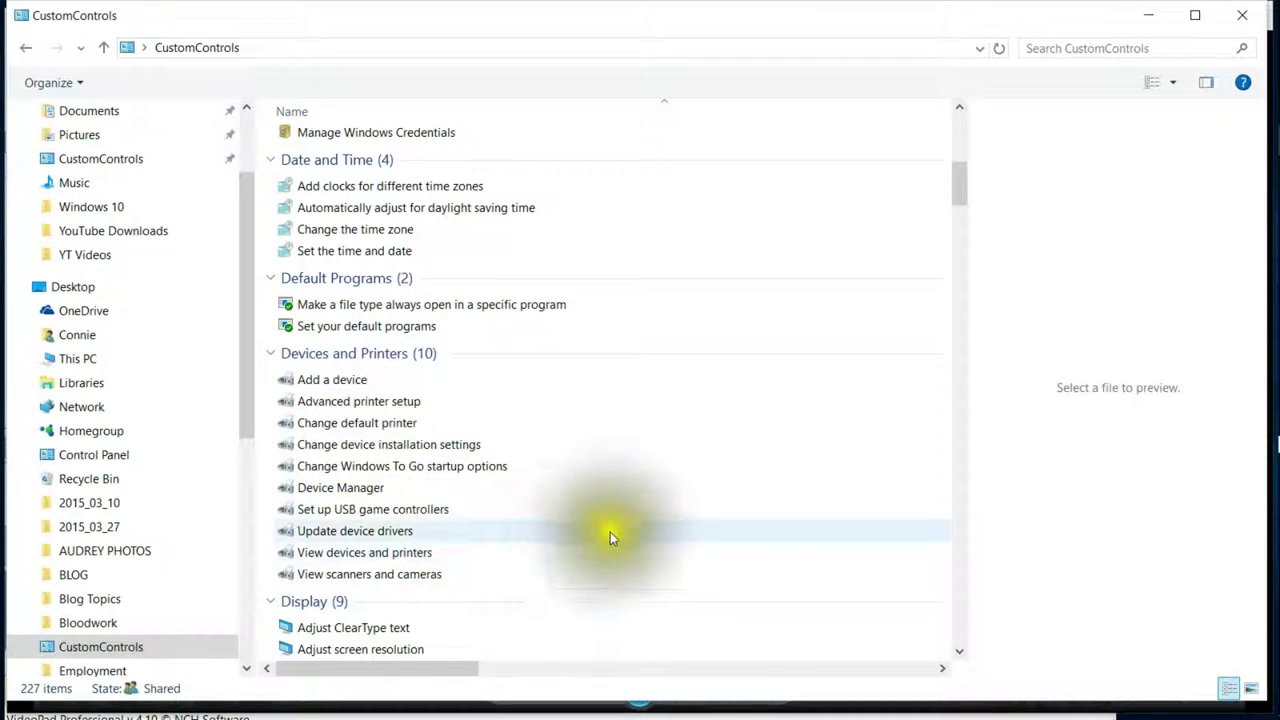
pyautogui.scroll(-1, 612, 530)
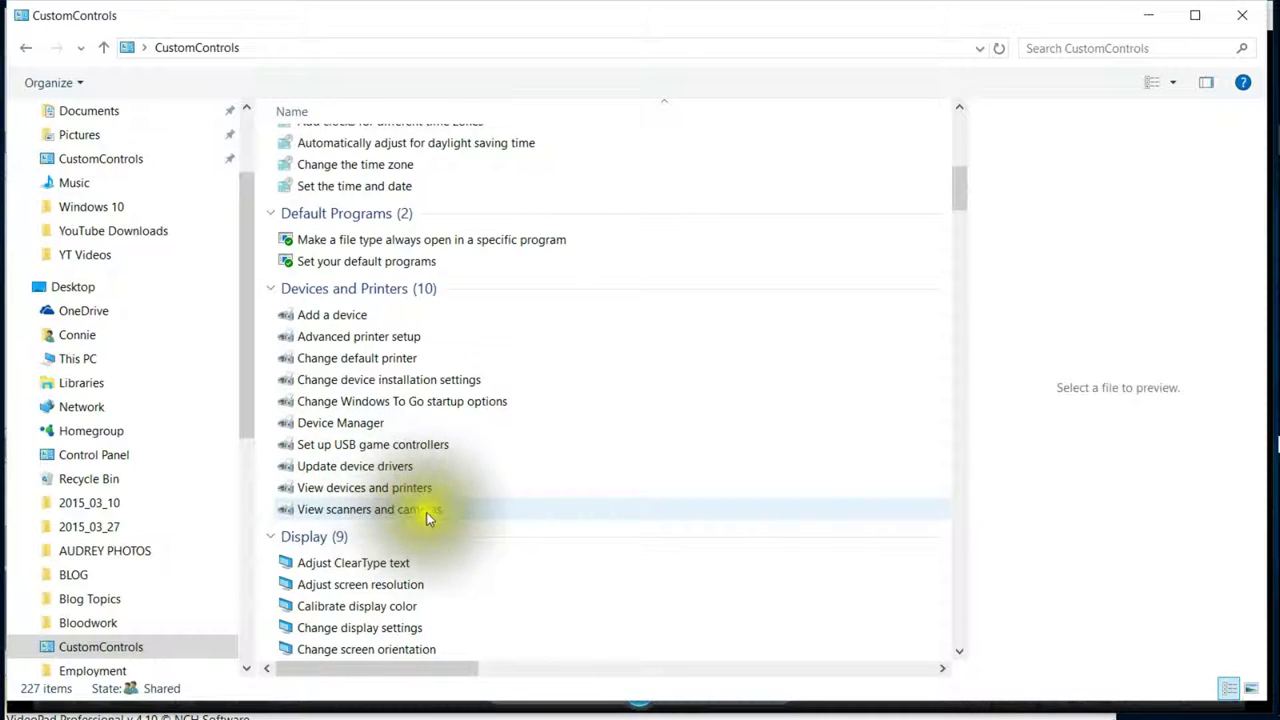
pyautogui.scroll(-1, 737, 475)
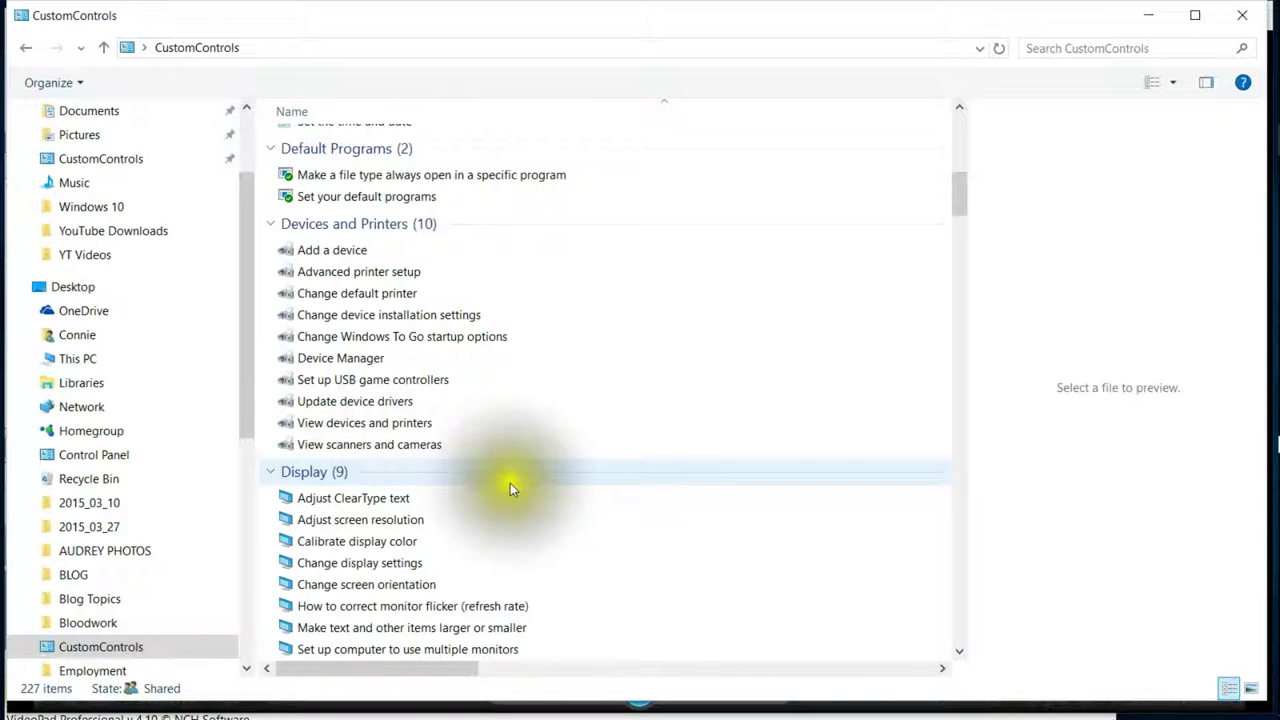
pyautogui.scroll(-2, 510, 483)
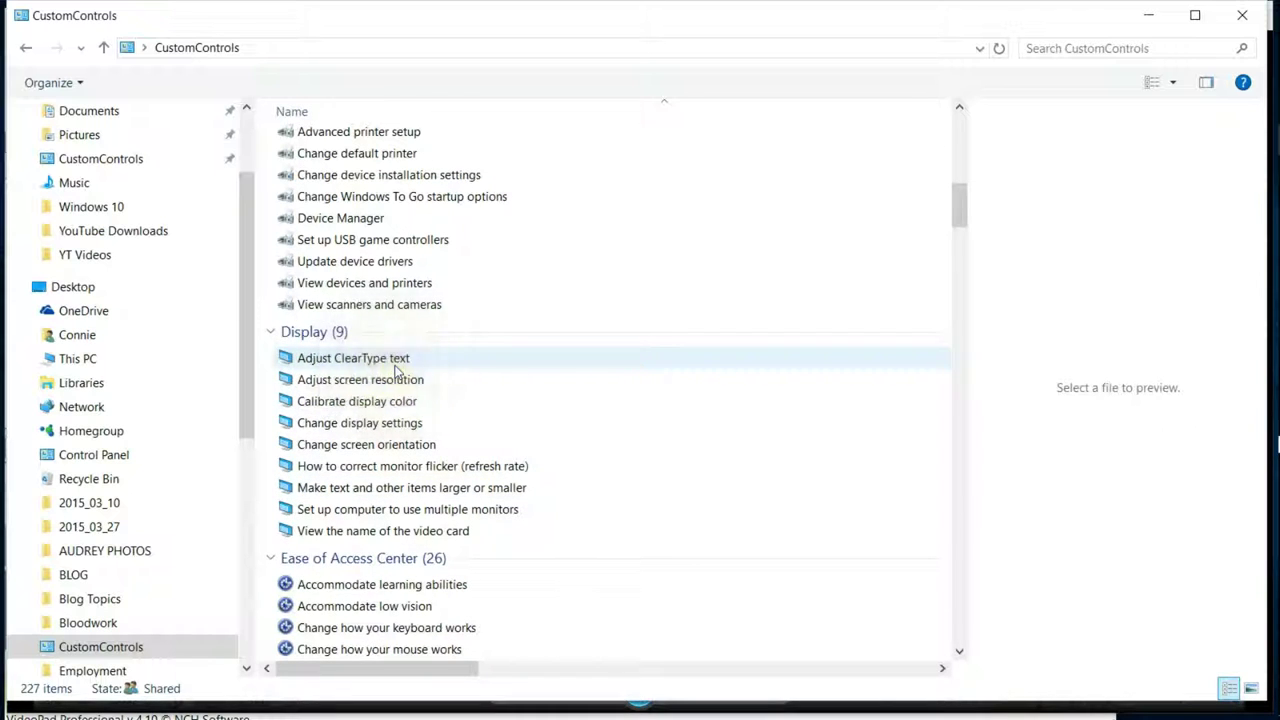
pyautogui.scroll(-1, 700, 480)
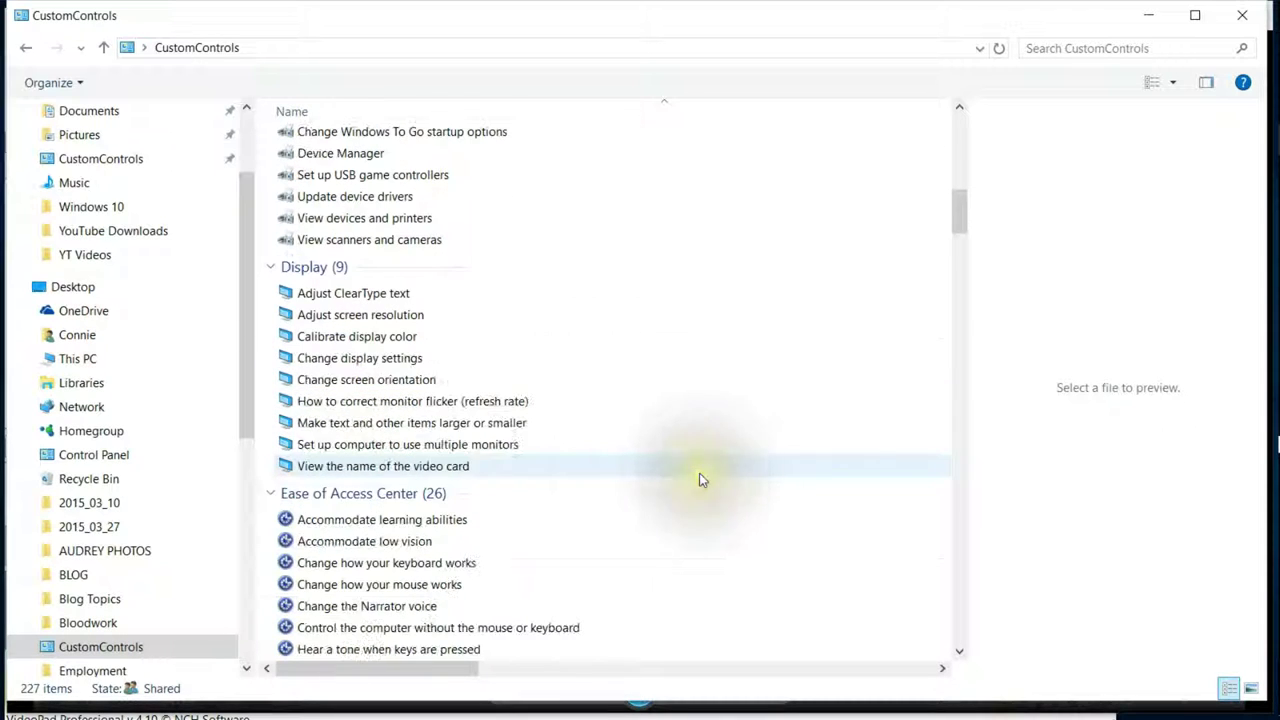
pyautogui.scroll(-1, 690, 506)
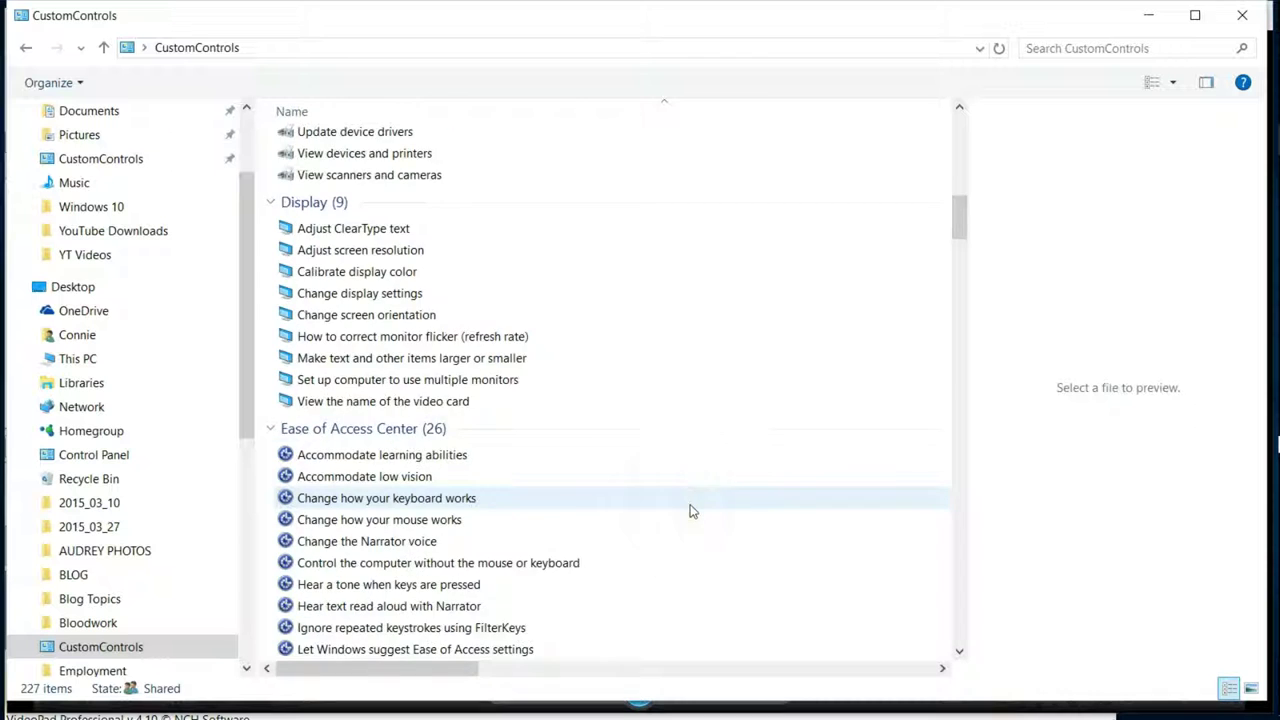
pyautogui.scroll(-1, 690, 511)
pyautogui.scroll(-5, 690, 506)
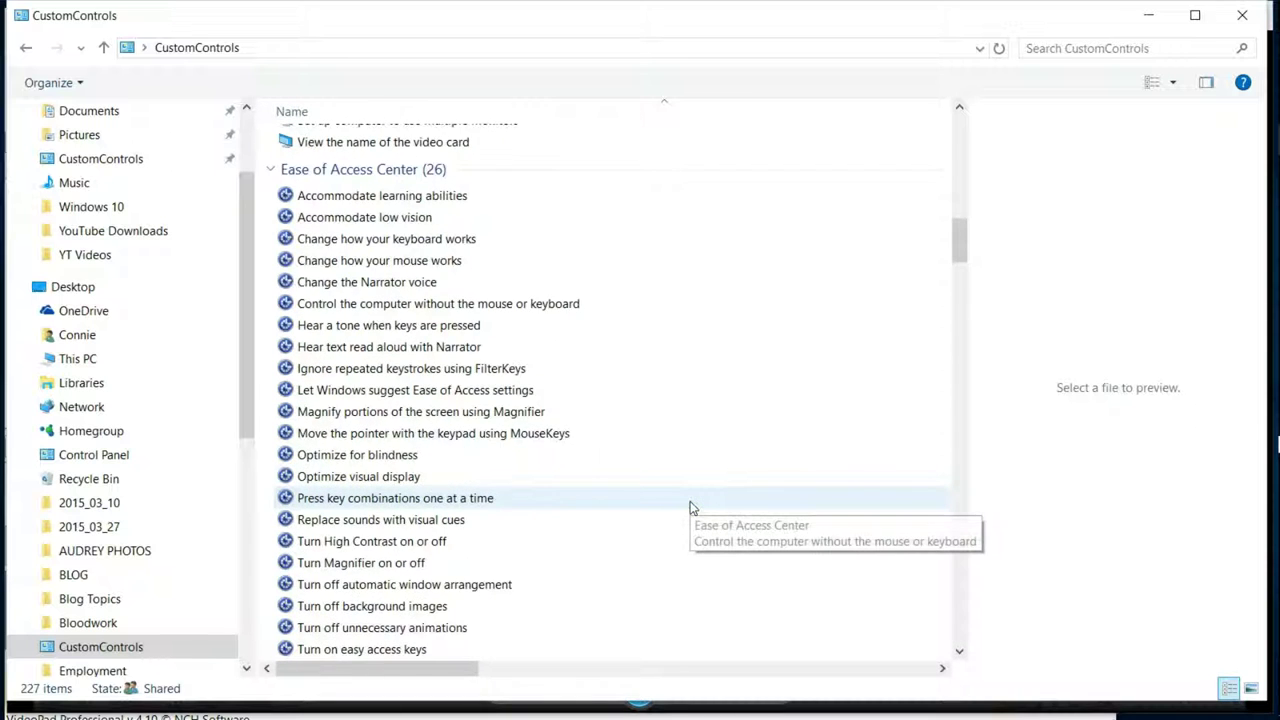
pyautogui.scroll(-1, 690, 506)
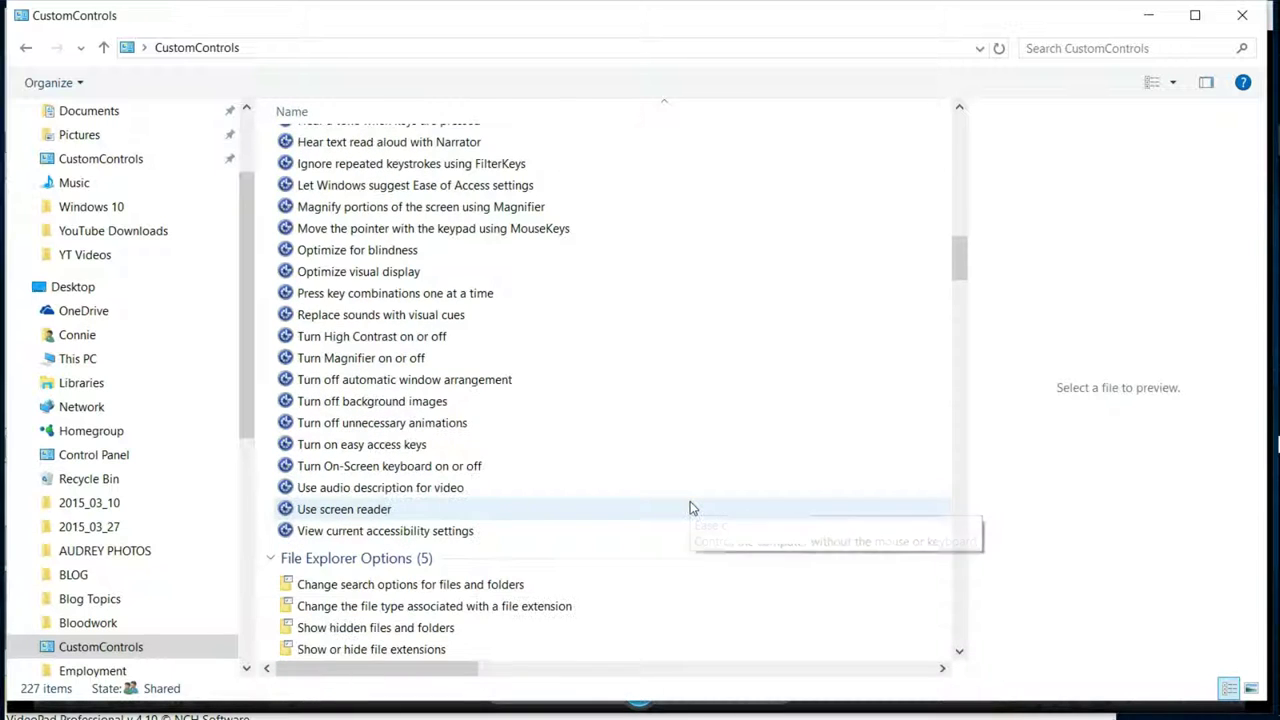
pyautogui.scroll(-1, 690, 506)
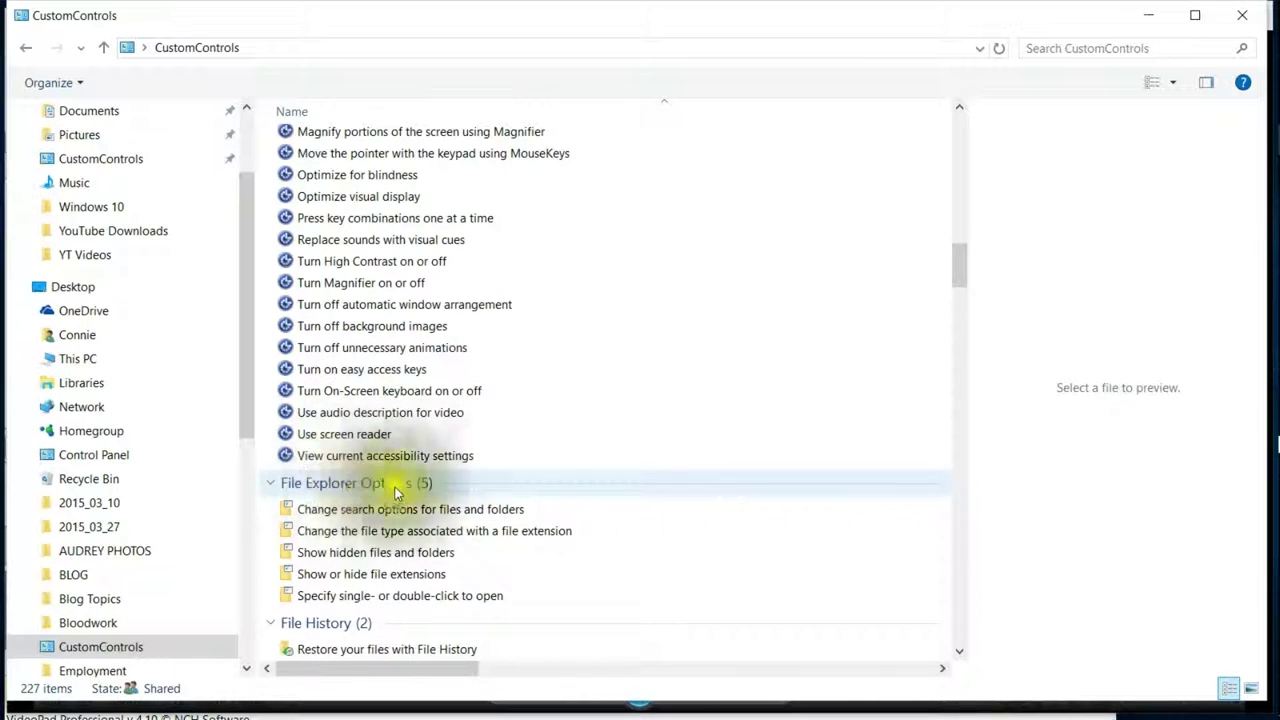
pyautogui.scroll(-1, 690, 506)
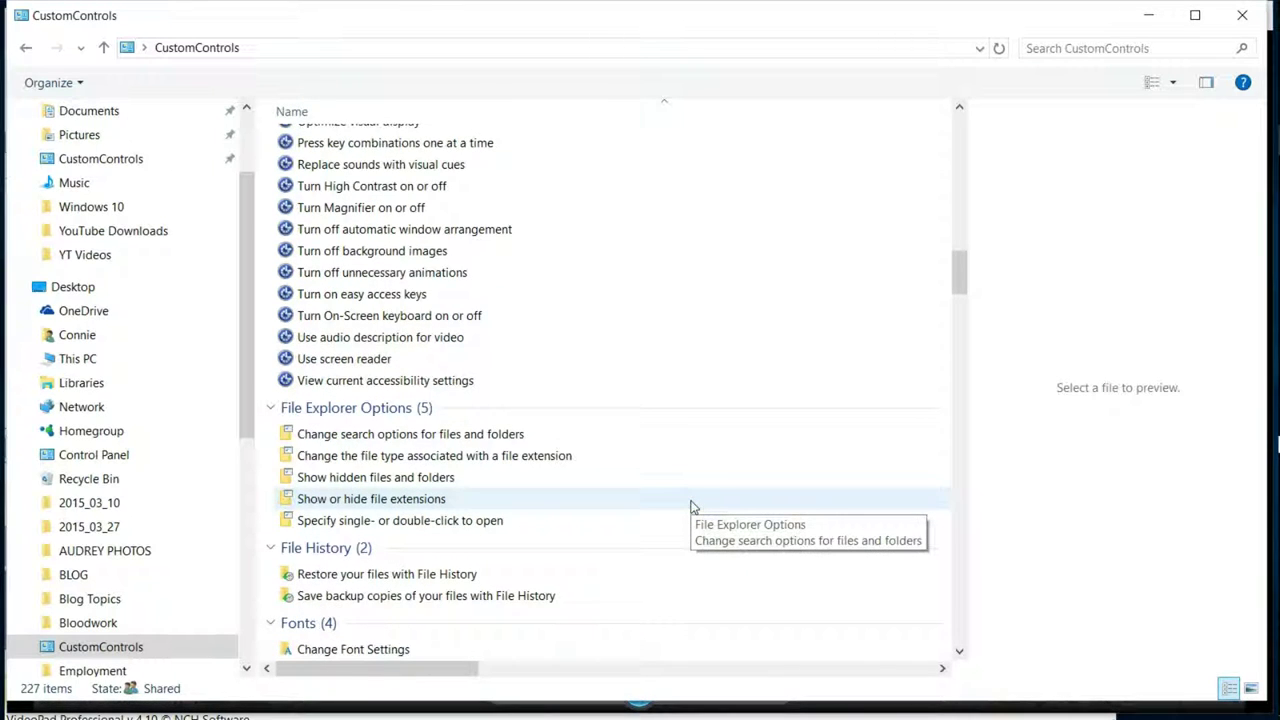
pyautogui.scroll(-1, 690, 506)
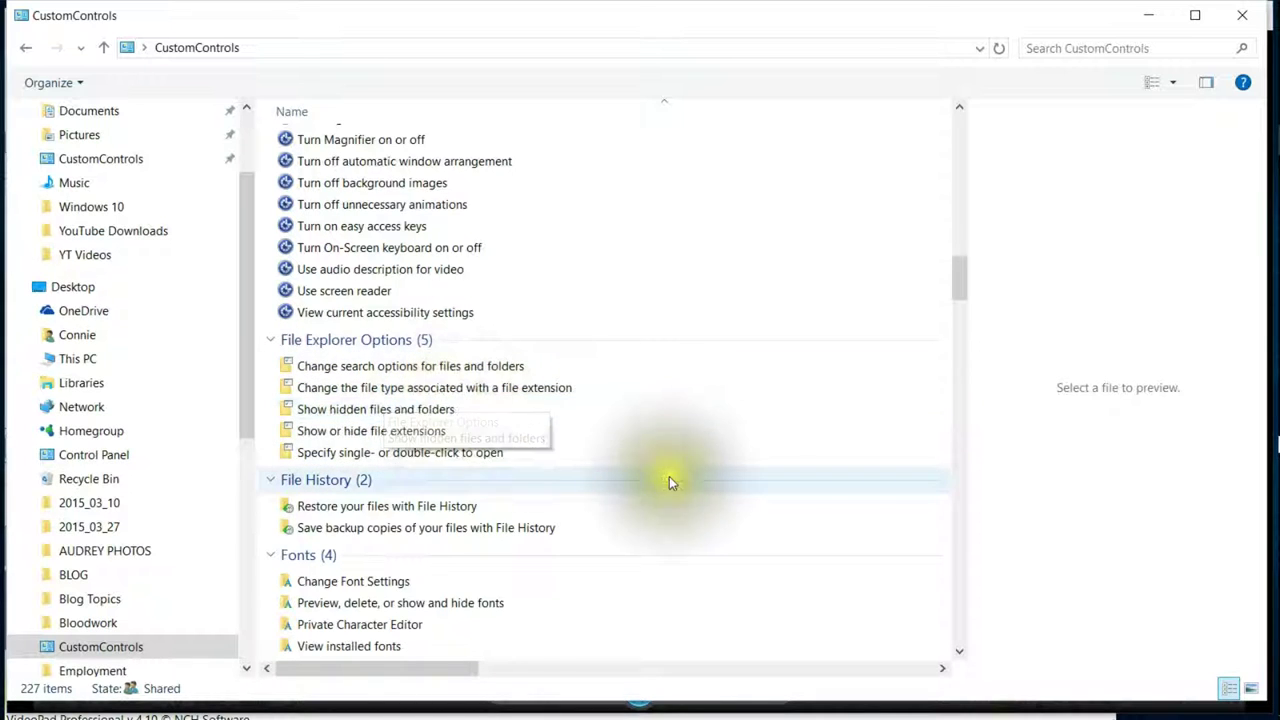
pyautogui.scroll(-1, 669, 476)
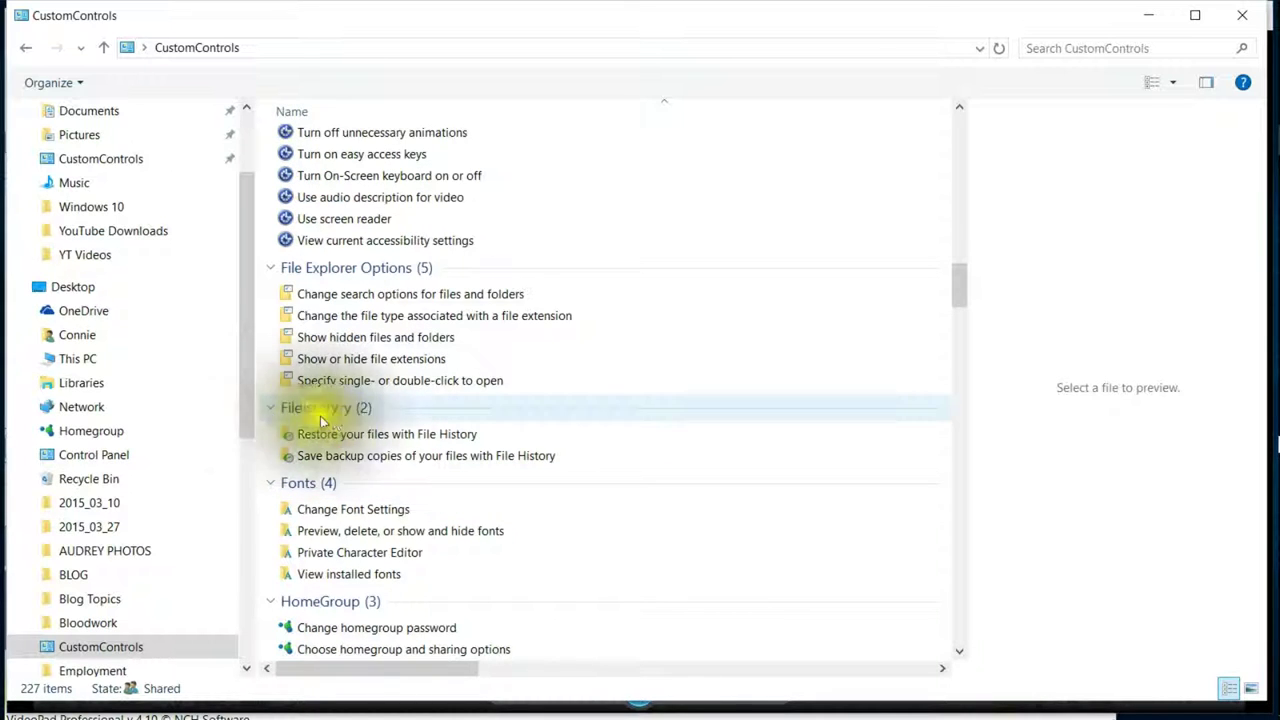
pyautogui.scroll(-1, 656, 488)
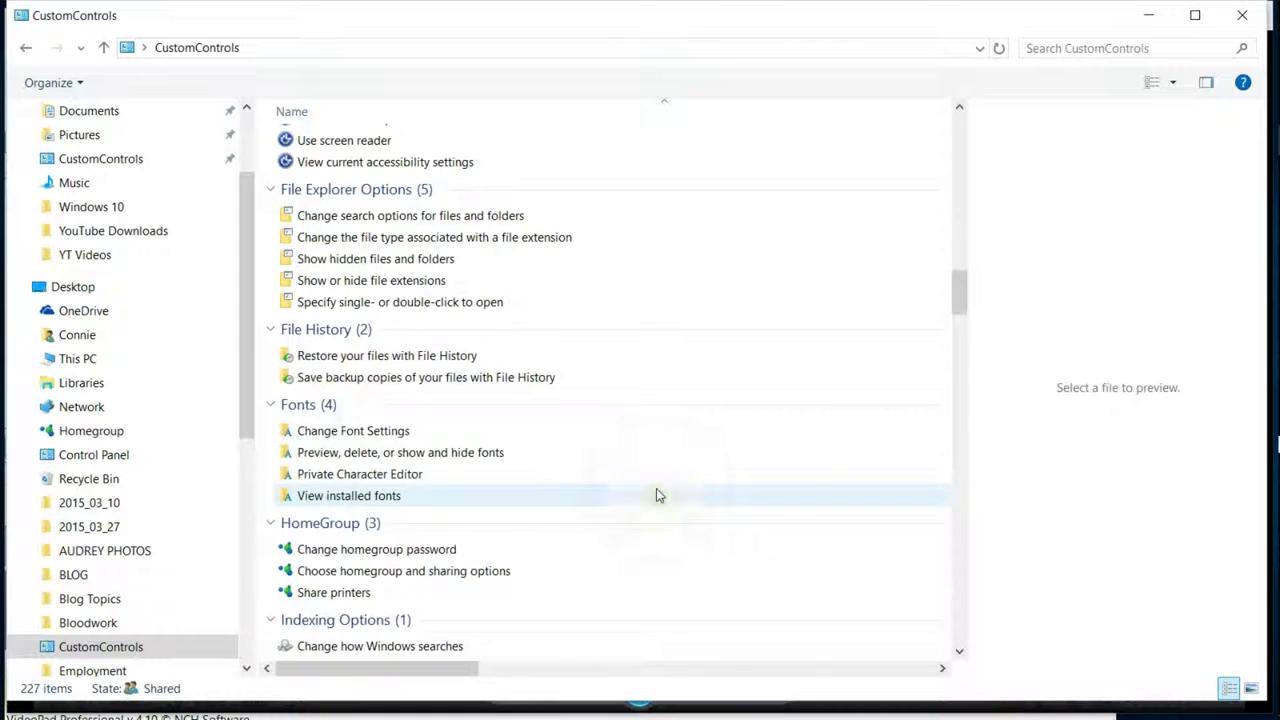
pyautogui.scroll(-1, 605, 471)
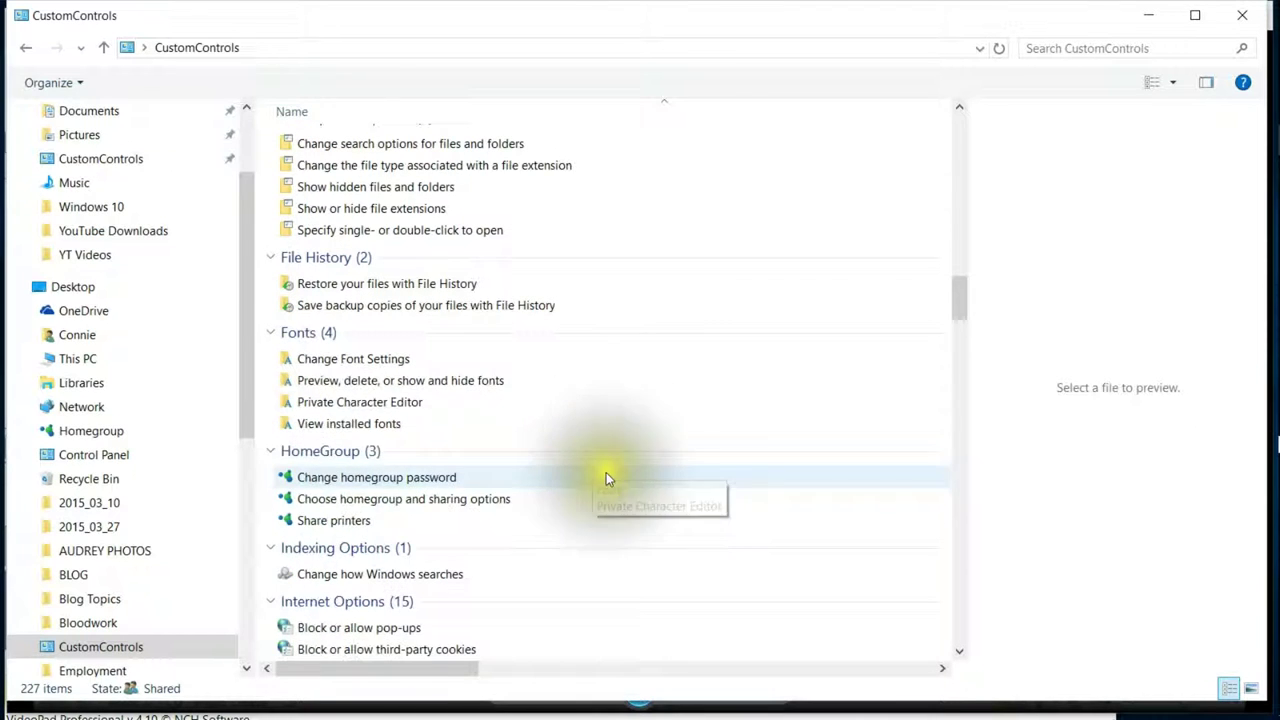
pyautogui.scroll(-1, 530, 488)
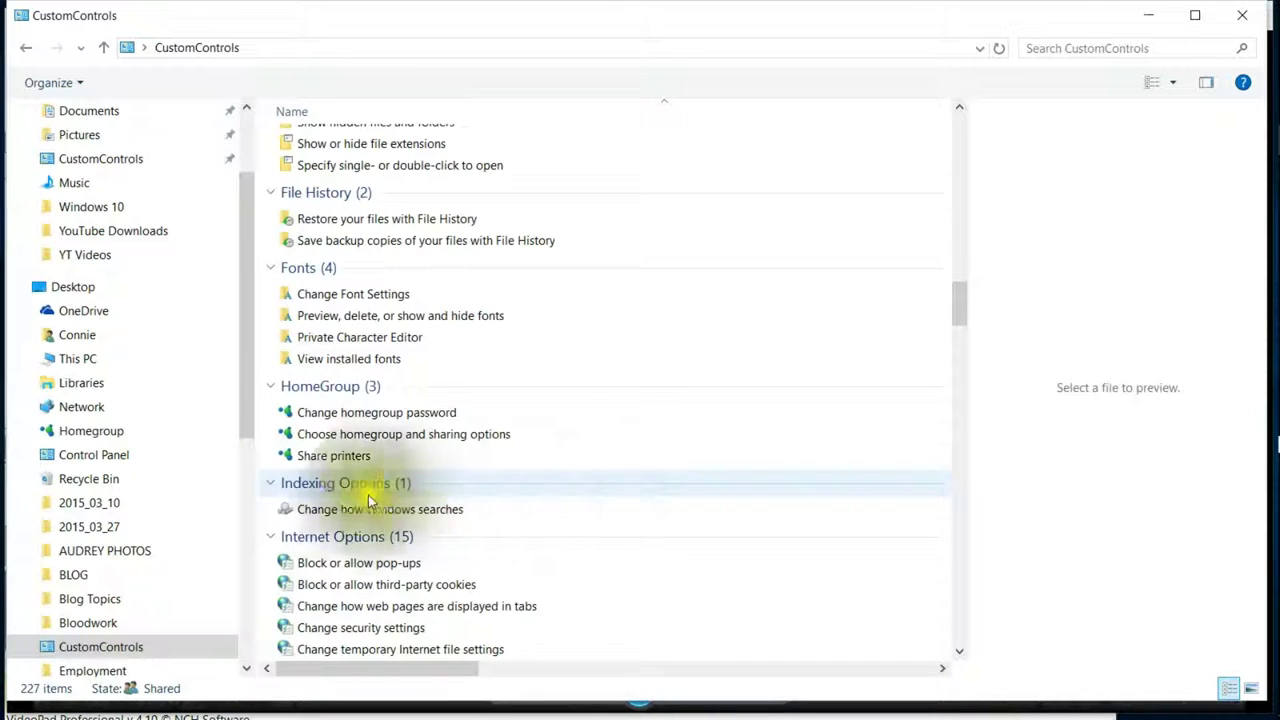
pyautogui.scroll(-1, 618, 509)
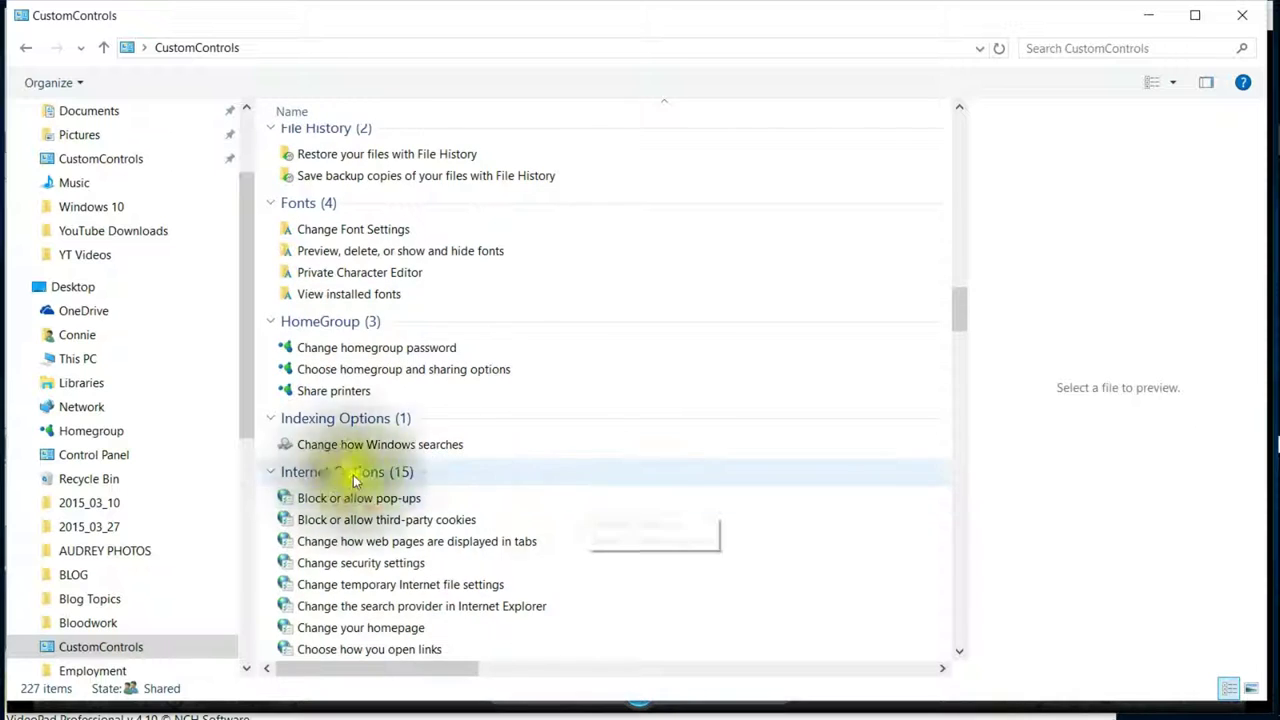
pyautogui.scroll(-5, 637, 520)
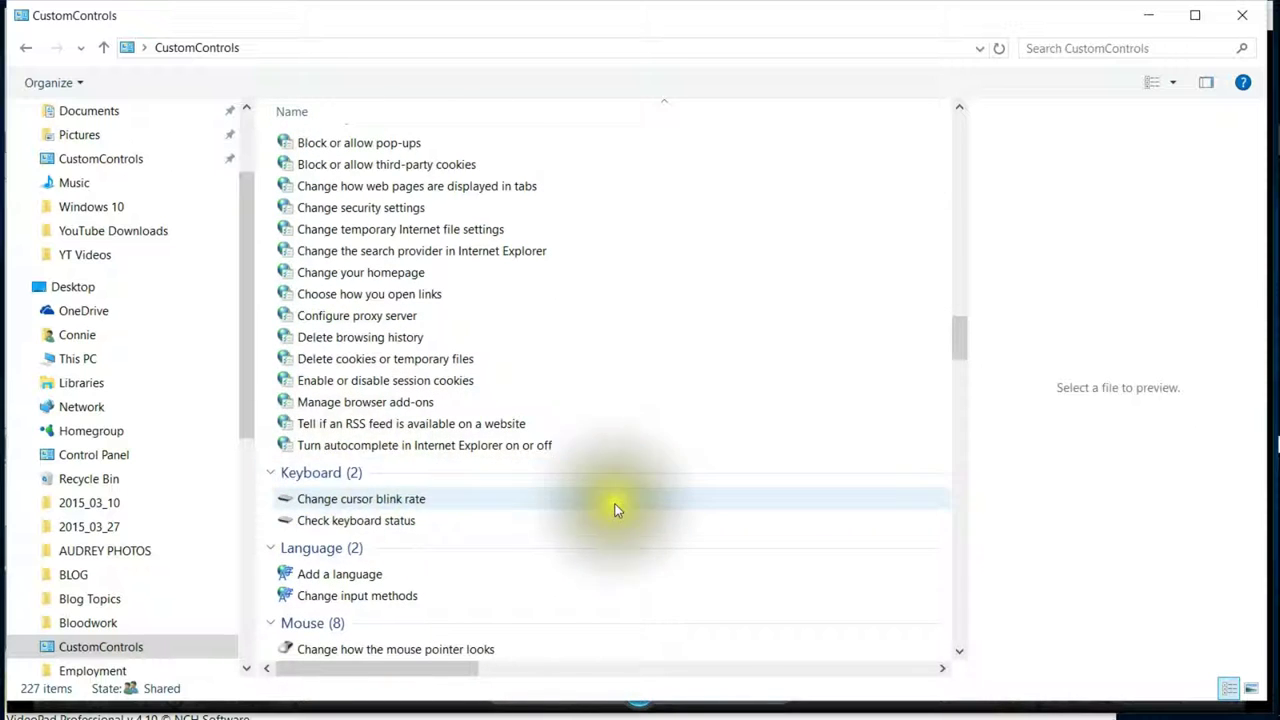
pyautogui.scroll(-1, 482, 491)
pyautogui.scroll(-2, 560, 505)
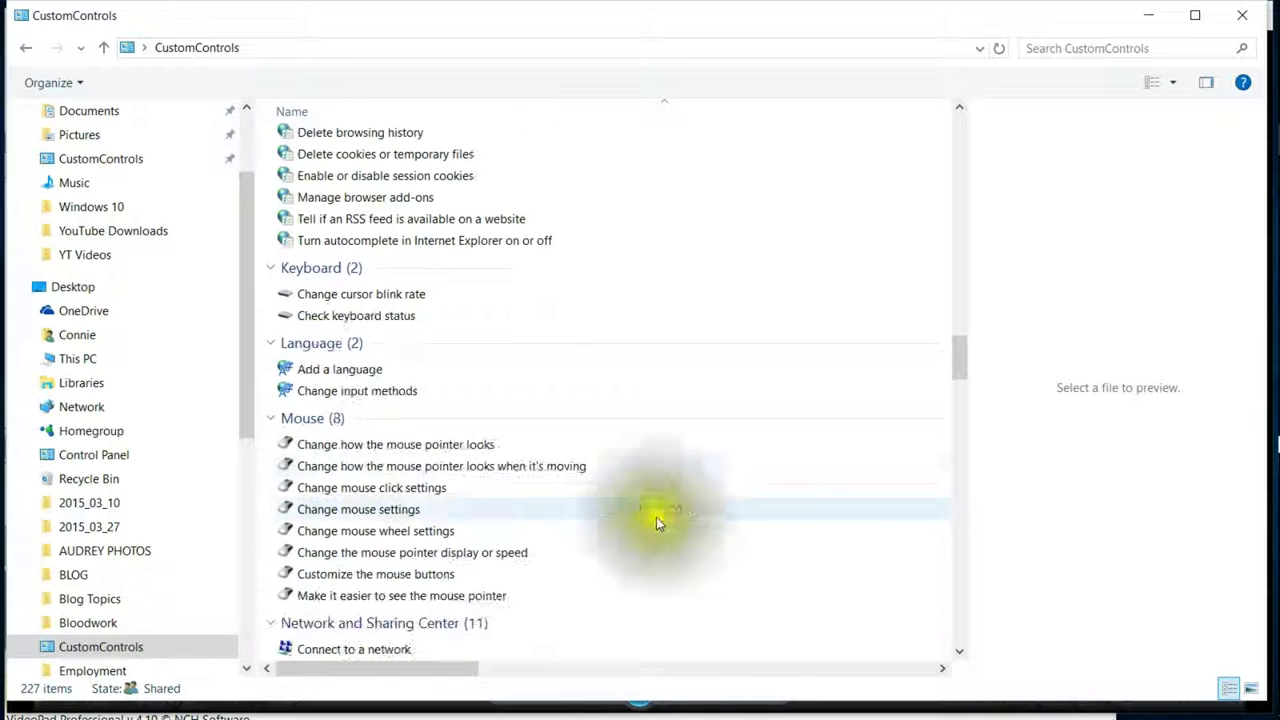
pyautogui.scroll(-1, 670, 500)
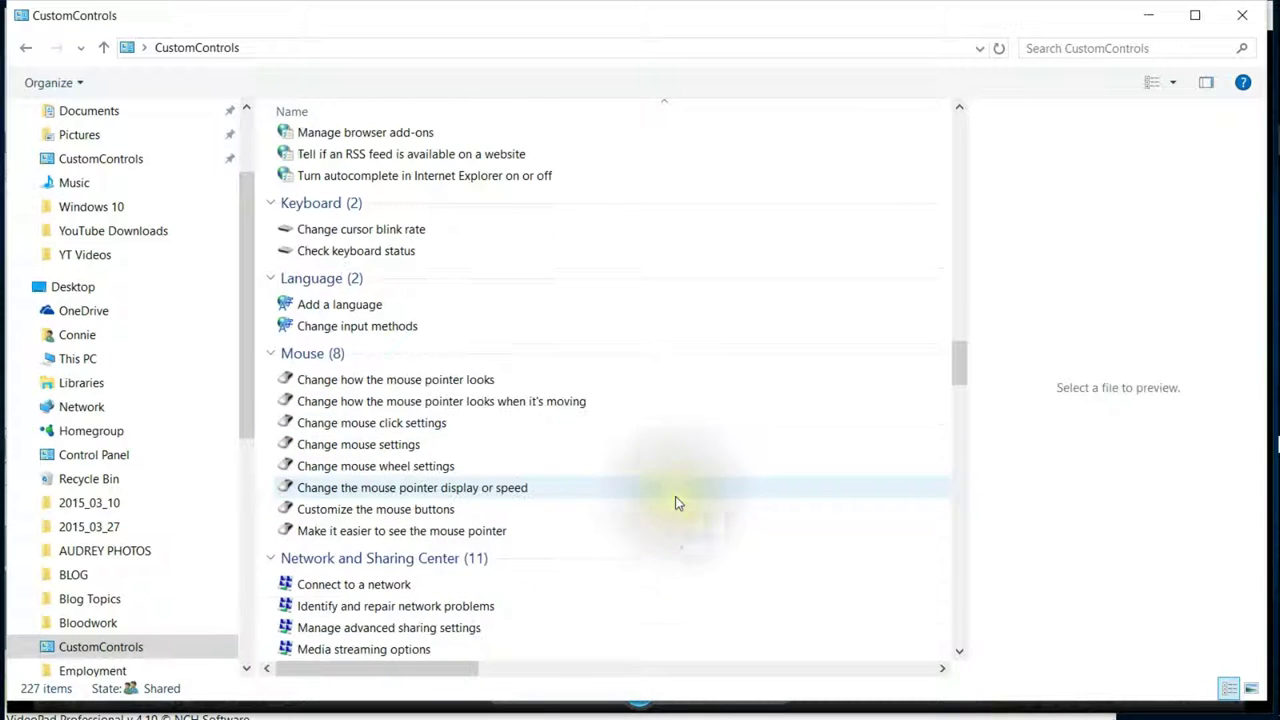
pyautogui.scroll(-1, 676, 503)
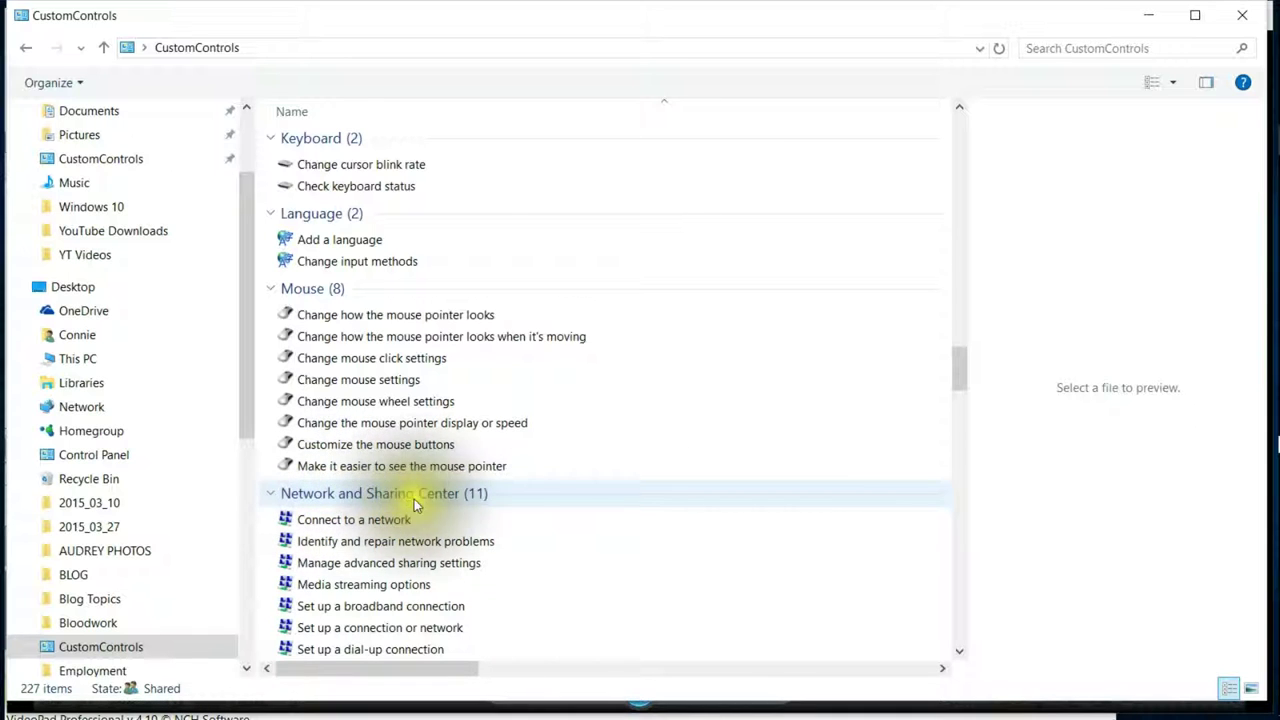
pyautogui.scroll(-3, 641, 514)
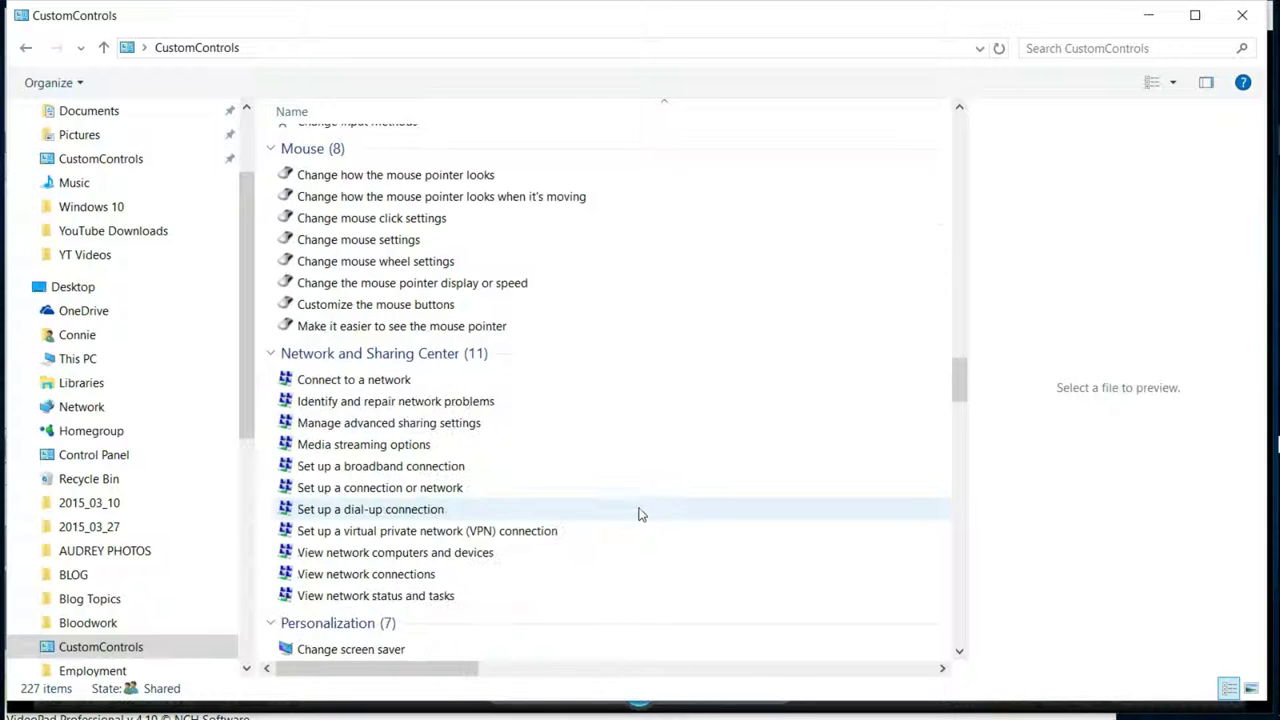
pyautogui.scroll(-1, 641, 514)
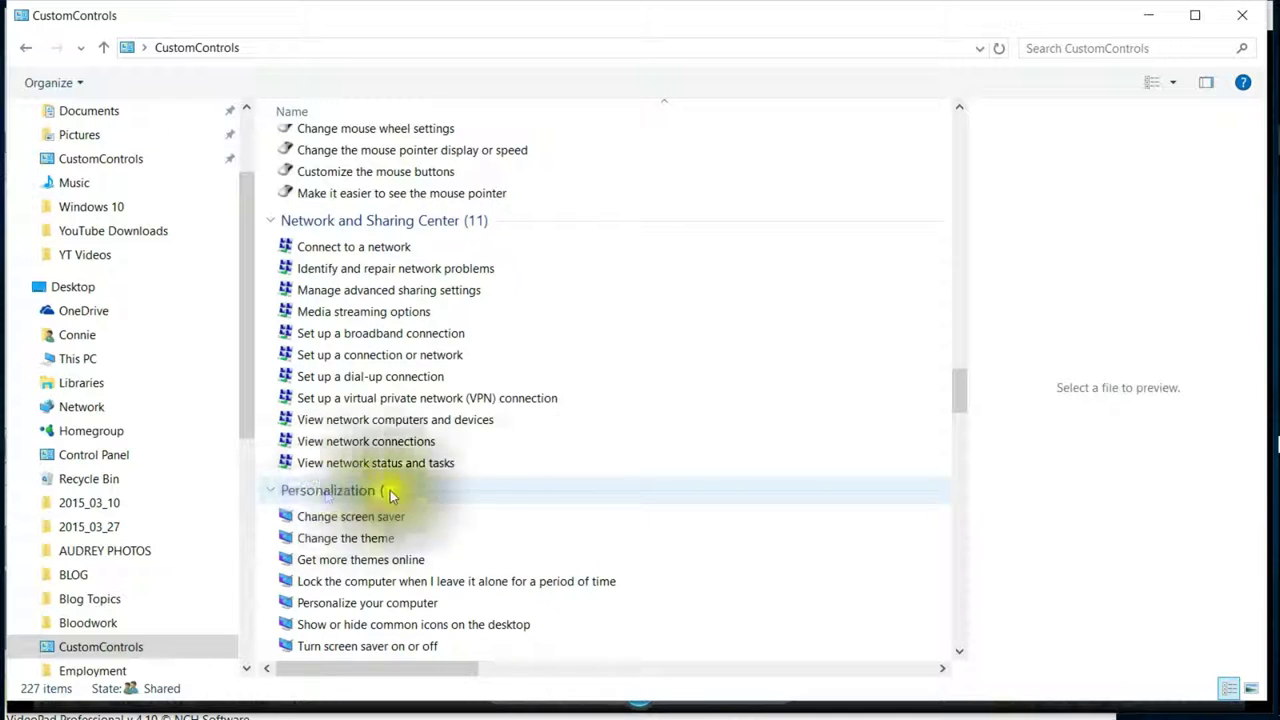
pyautogui.scroll(-3, 720, 503)
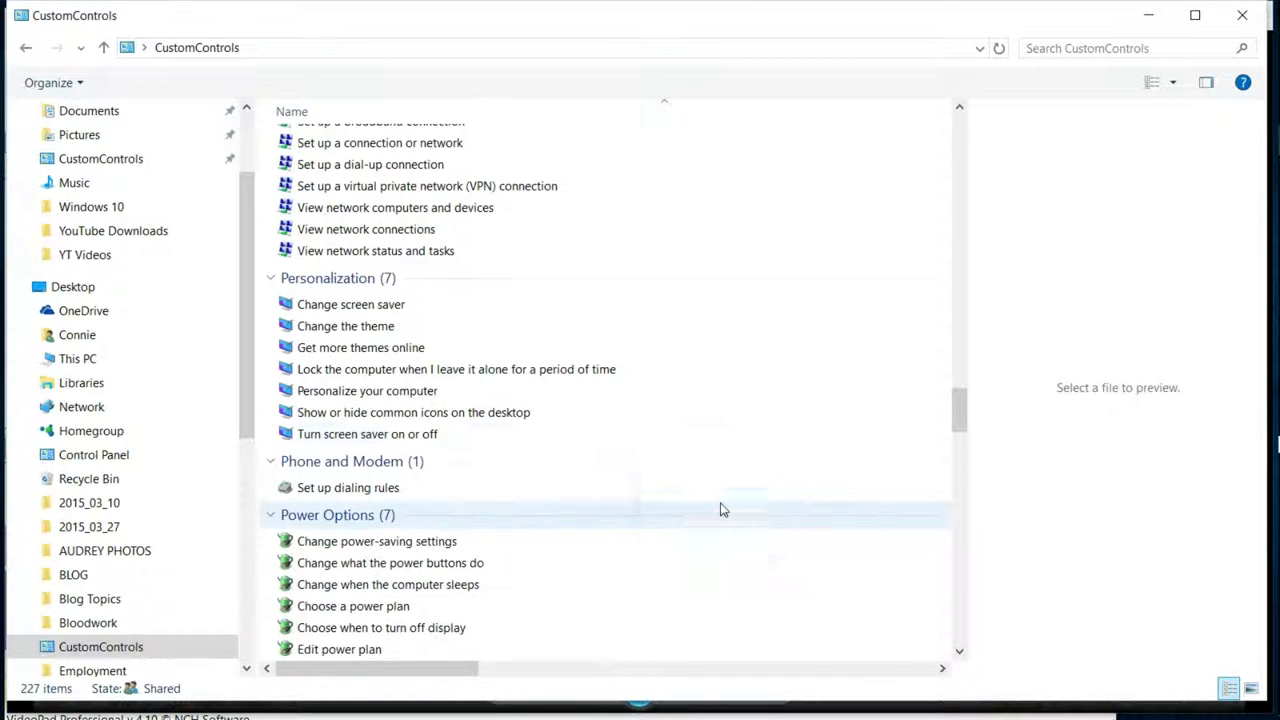
pyautogui.scroll(-1, 712, 502)
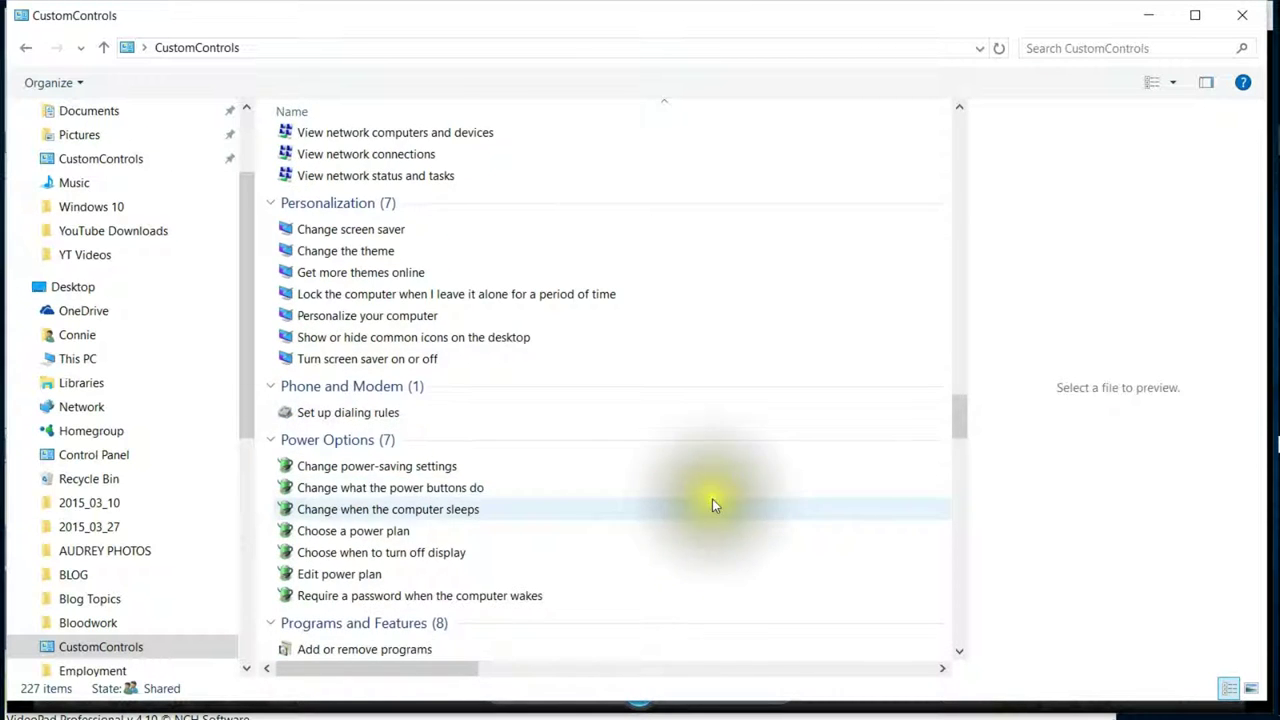
pyautogui.scroll(-1, 725, 518)
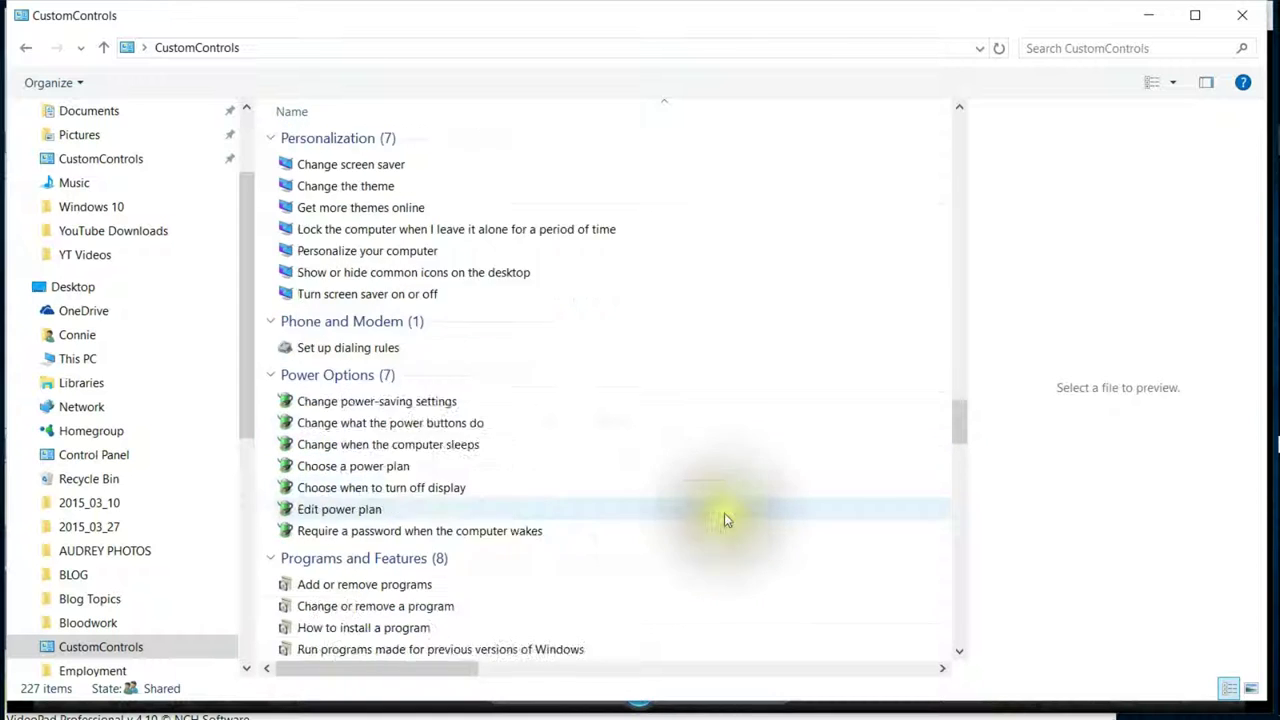
pyautogui.scroll(-1, 724, 518)
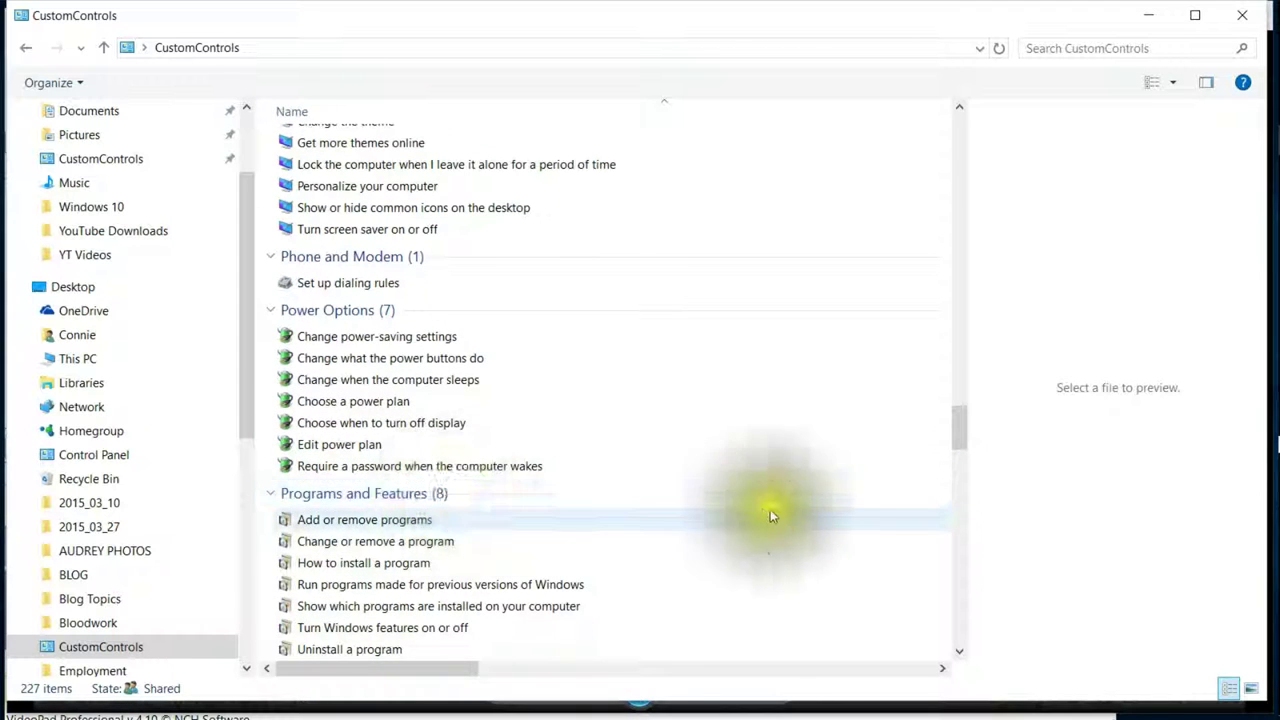
pyautogui.scroll(-2, 770, 512)
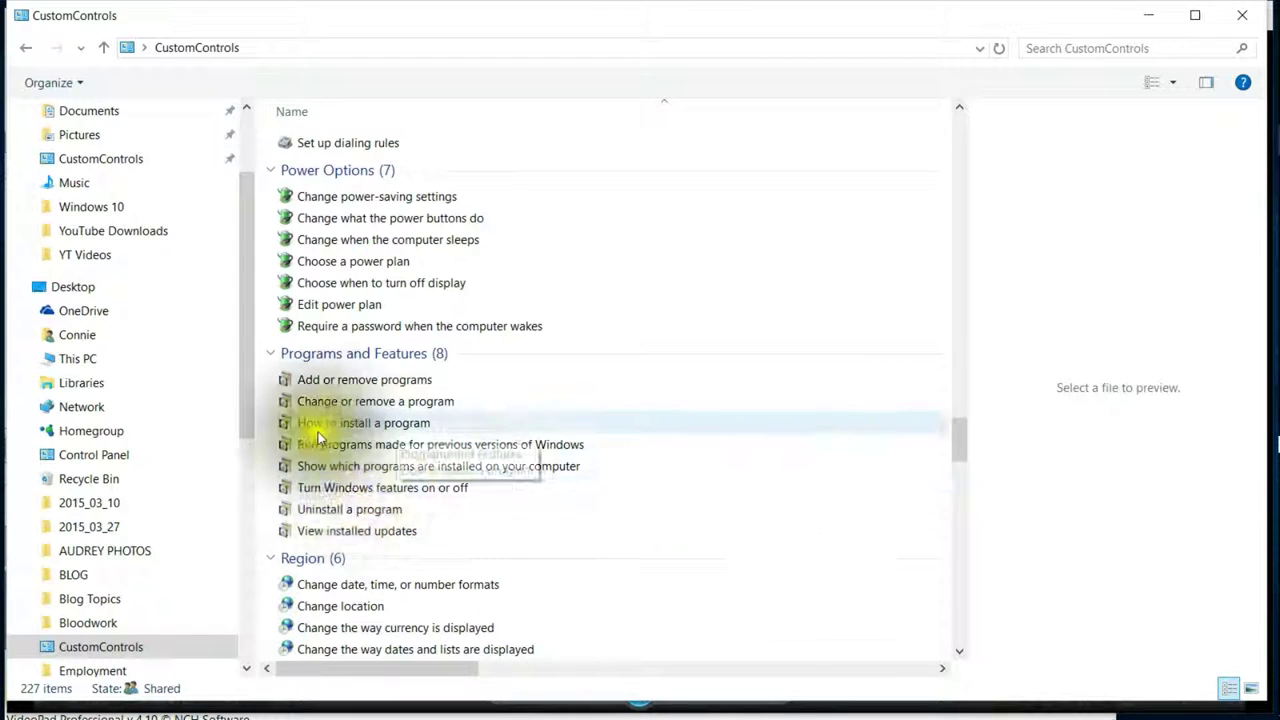
pyautogui.scroll(-1, 749, 505)
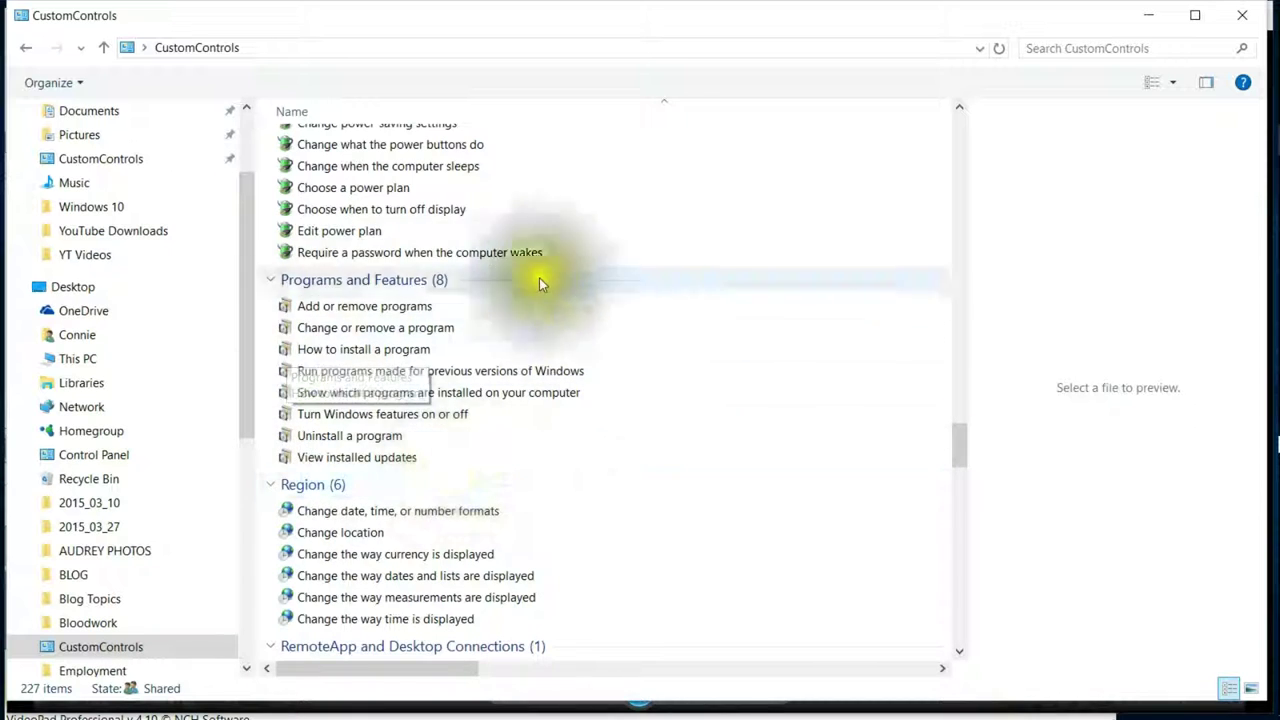
pyautogui.scroll(-1, 731, 438)
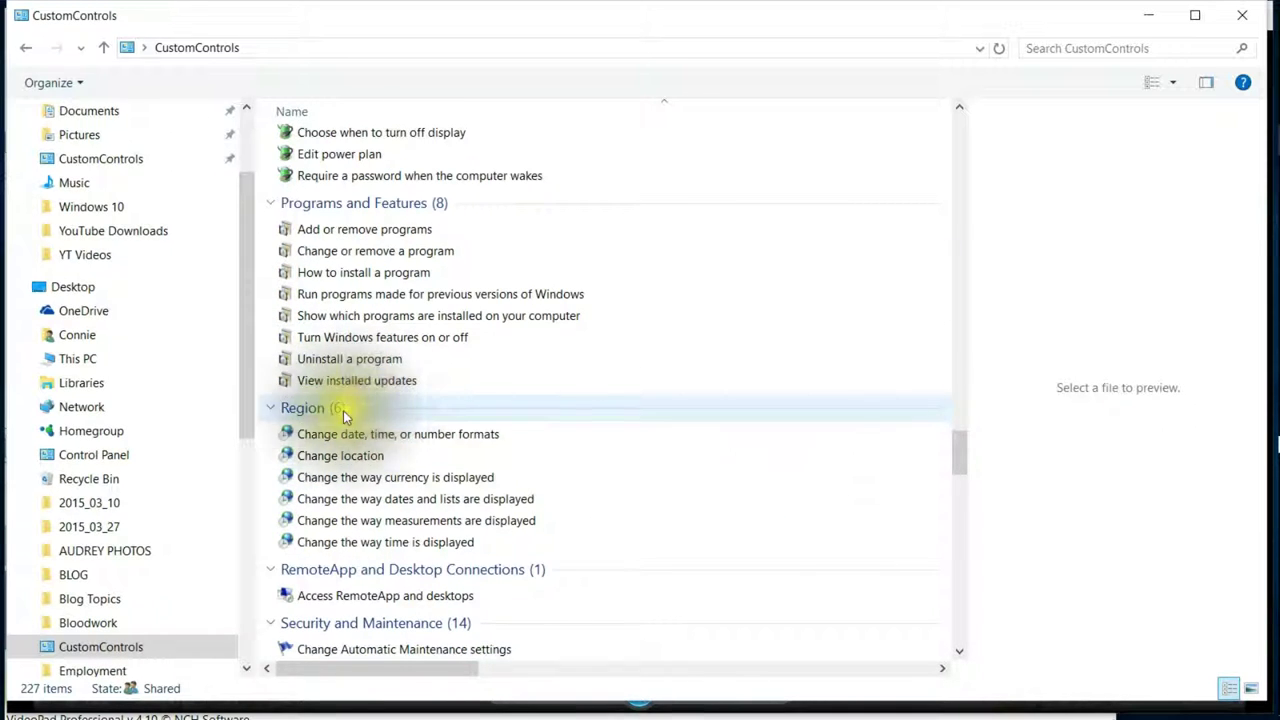
pyautogui.scroll(-1, 768, 477)
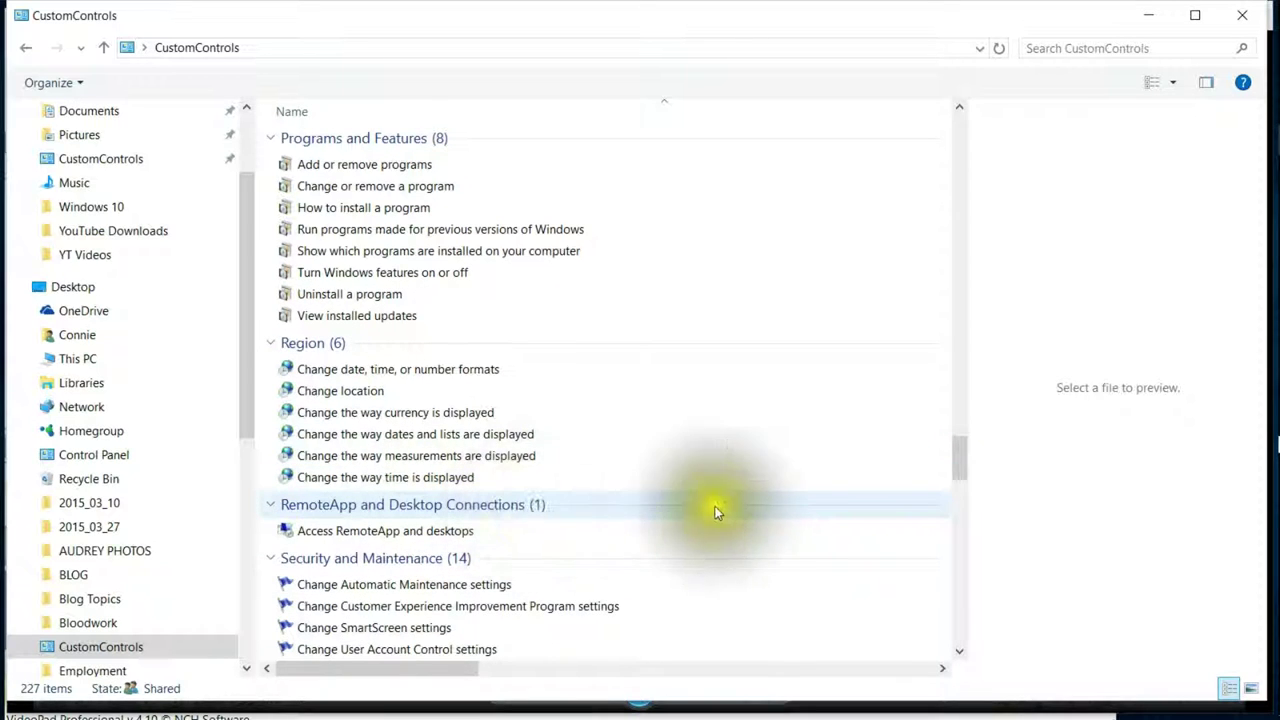
pyautogui.scroll(-1, 714, 510)
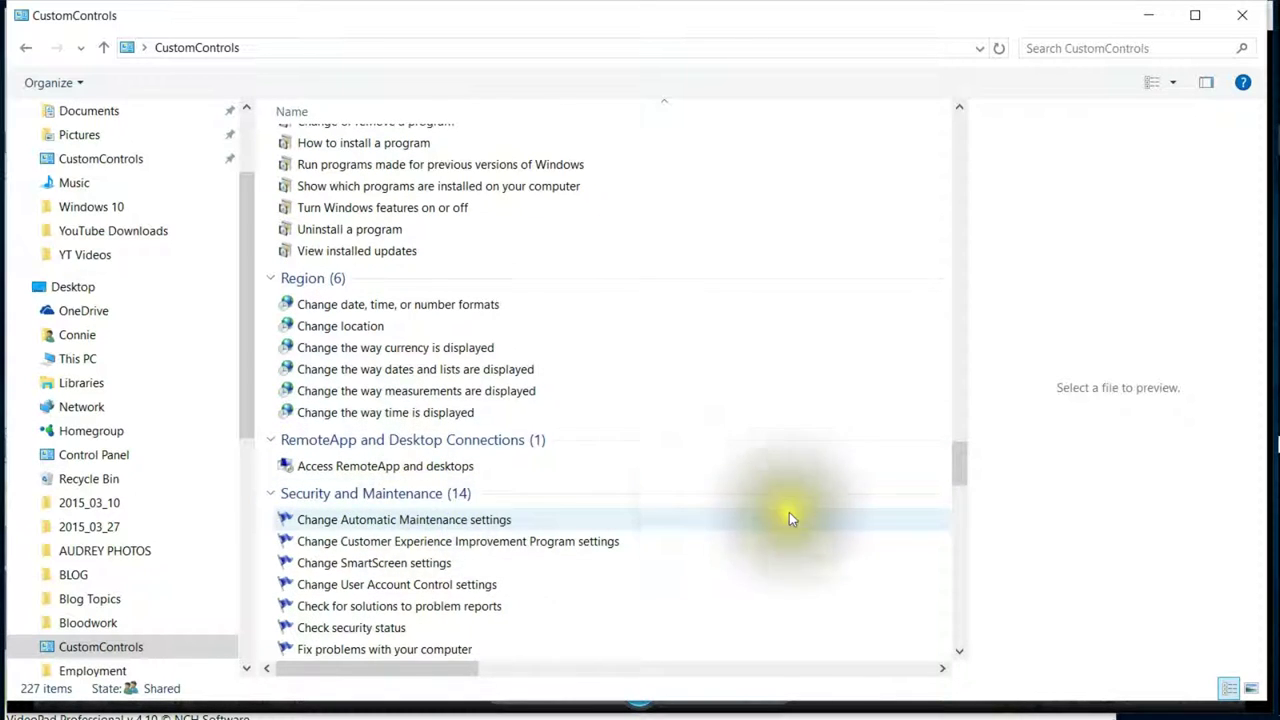
pyautogui.scroll(-3, 789, 512)
pyautogui.scroll(-1, 789, 512)
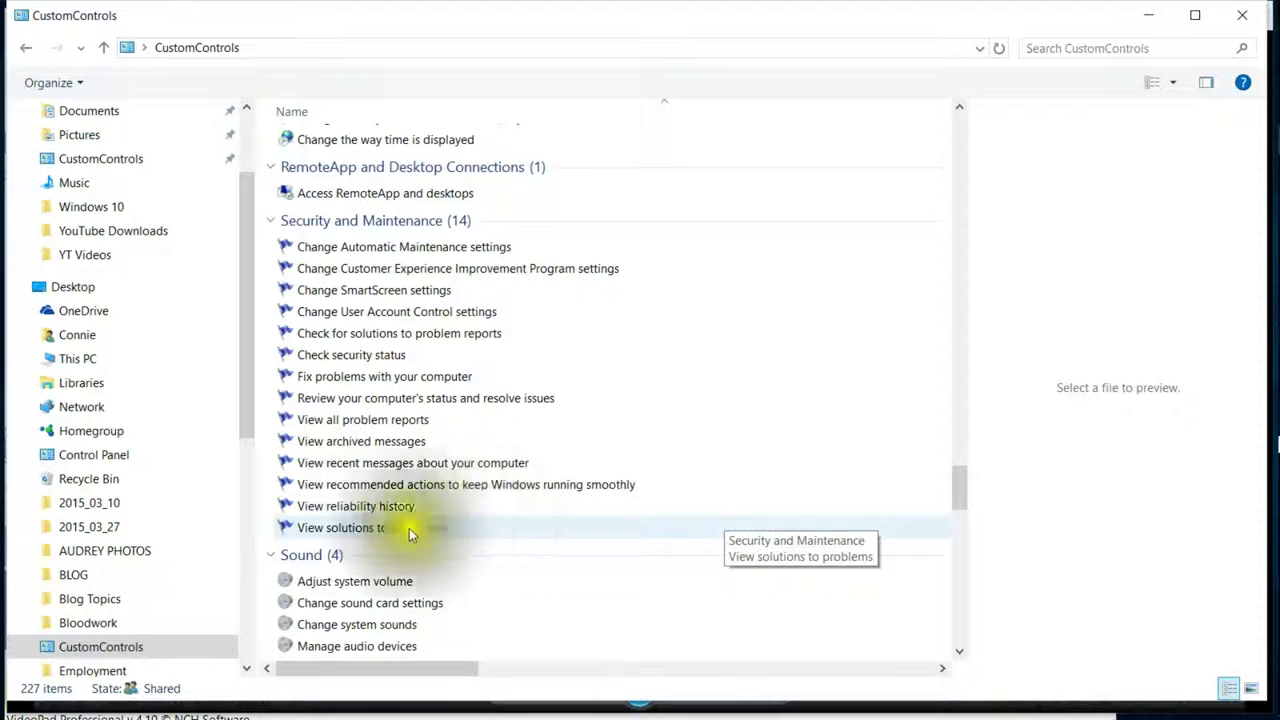
pyautogui.scroll(-1, 778, 519)
pyautogui.scroll(-1, 778, 519)
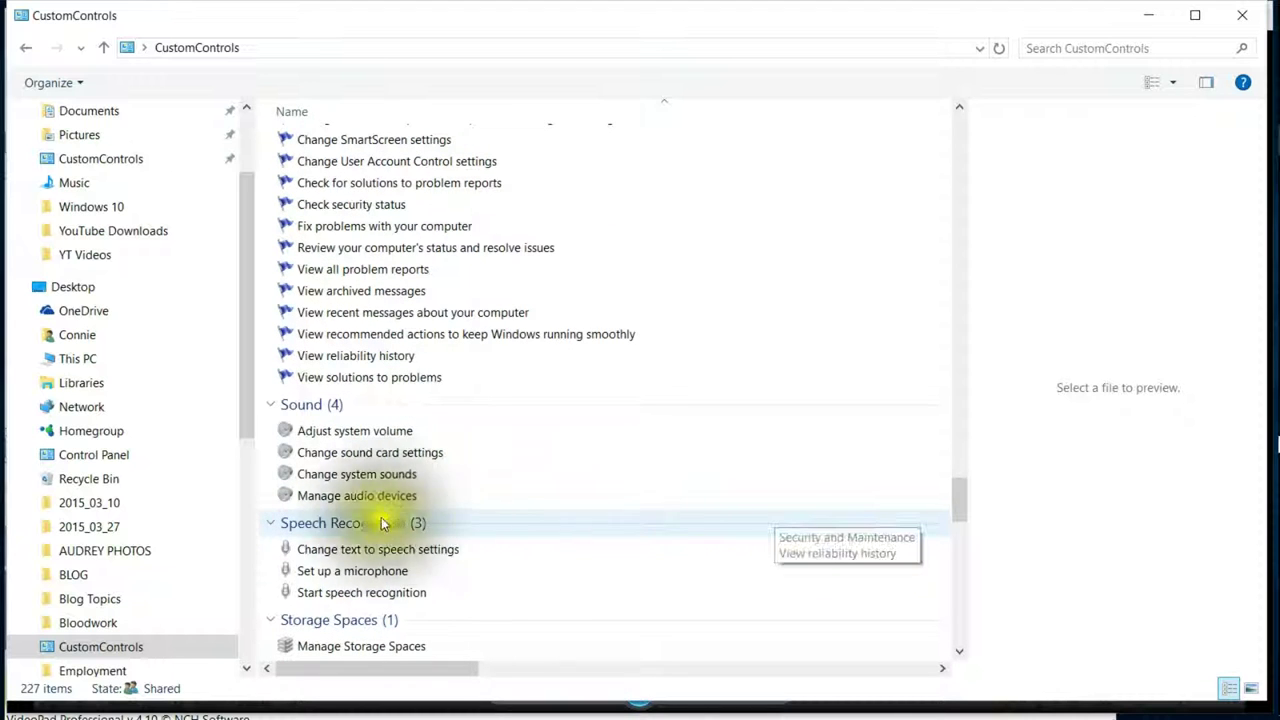
pyautogui.scroll(-1, 786, 495)
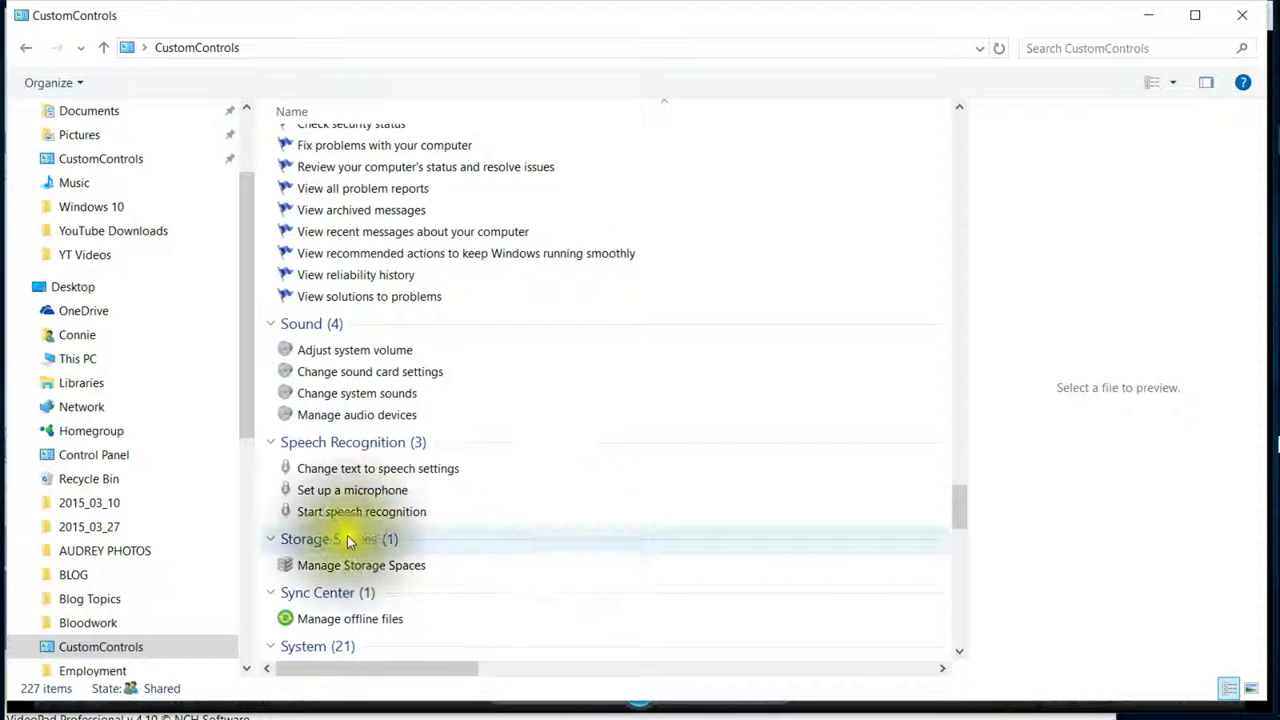
pyautogui.scroll(-1, 709, 521)
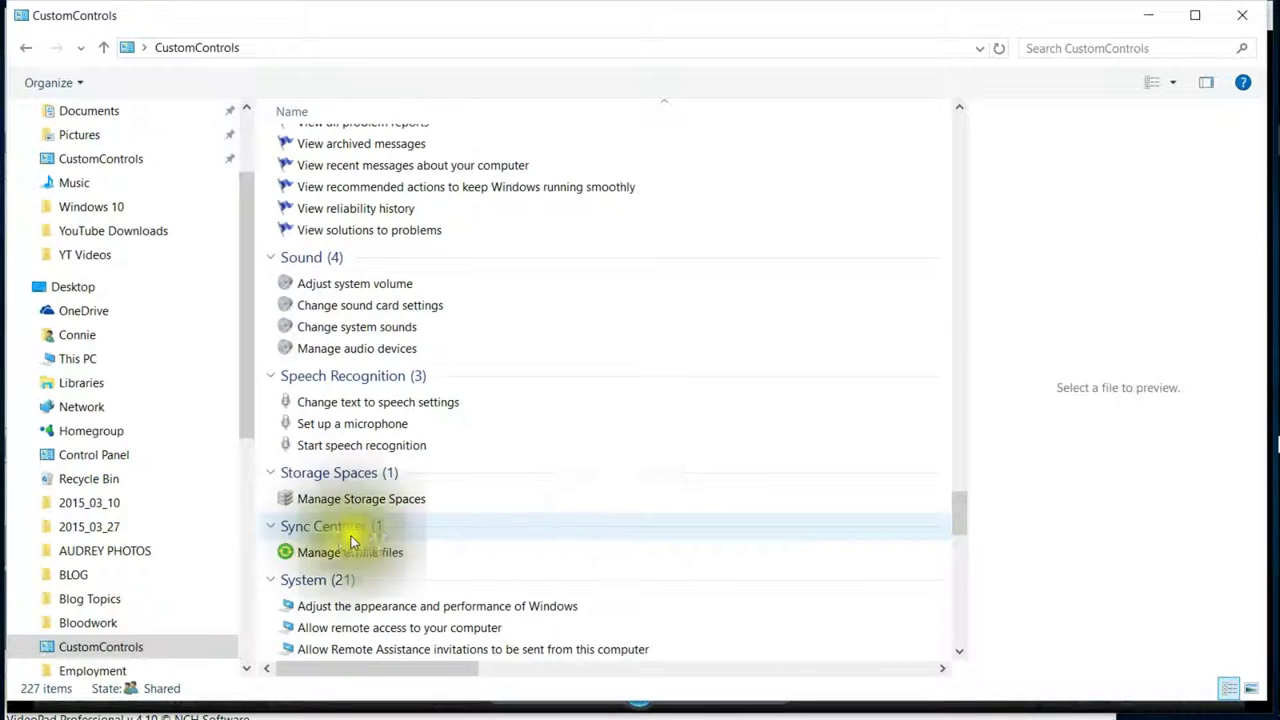
pyautogui.scroll(-2, 784, 527)
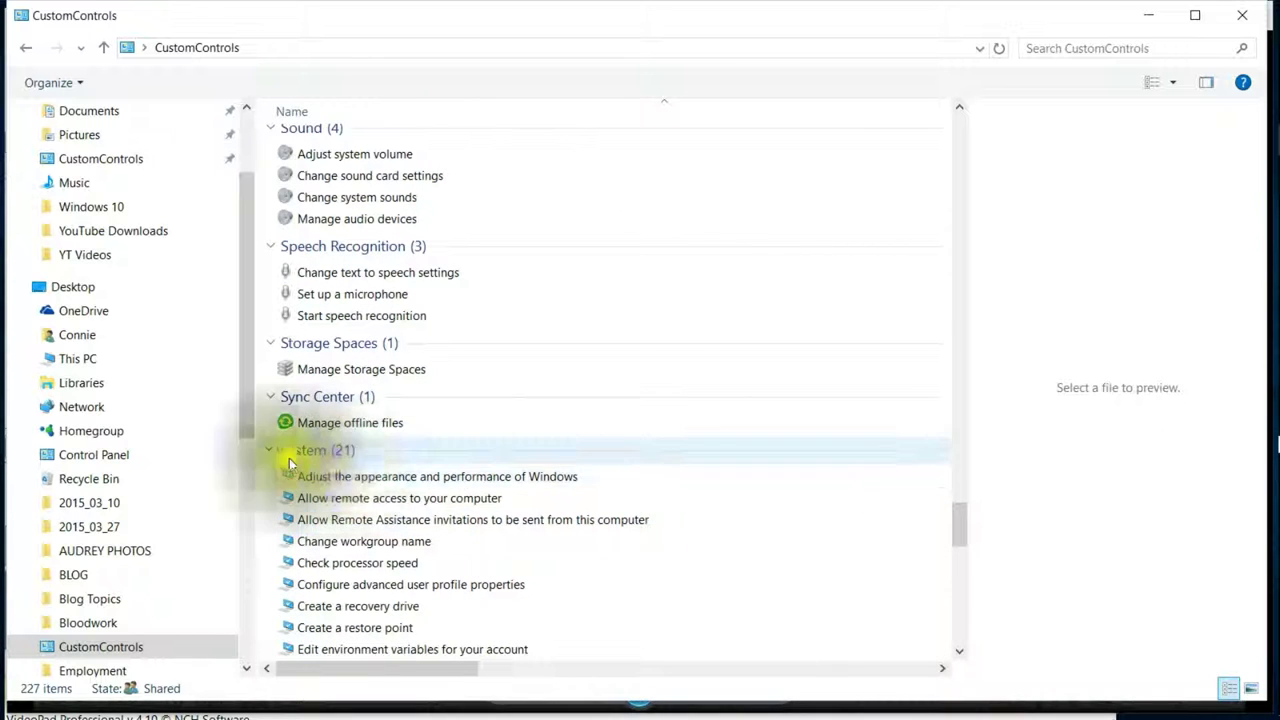
pyautogui.scroll(-5, 834, 500)
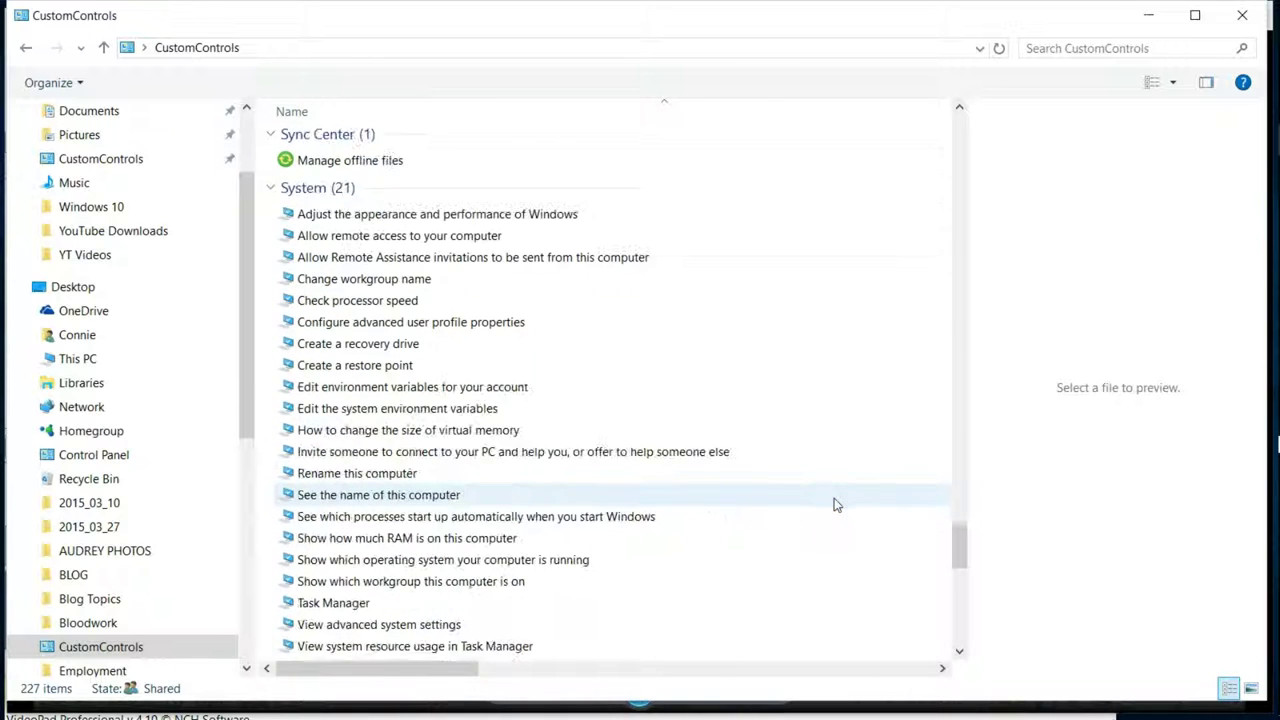
pyautogui.scroll(-1, 835, 505)
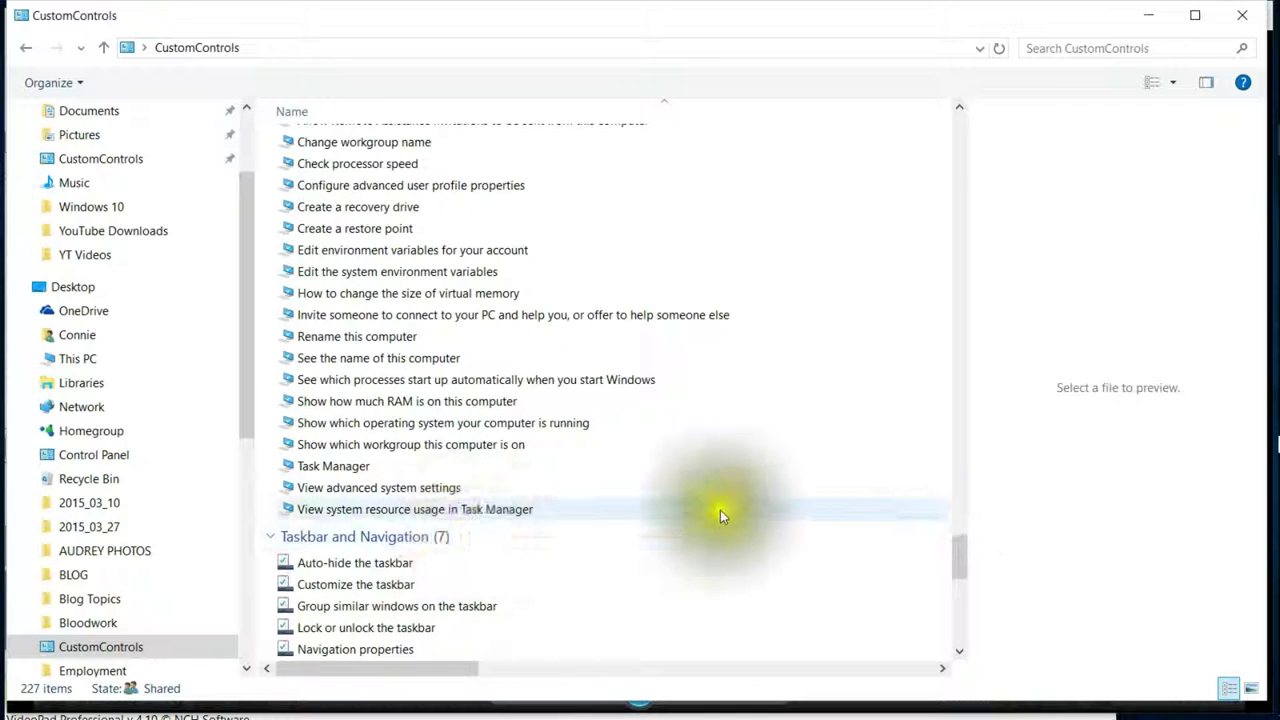
pyautogui.scroll(-2, 735, 513)
pyautogui.scroll(-1, 745, 513)
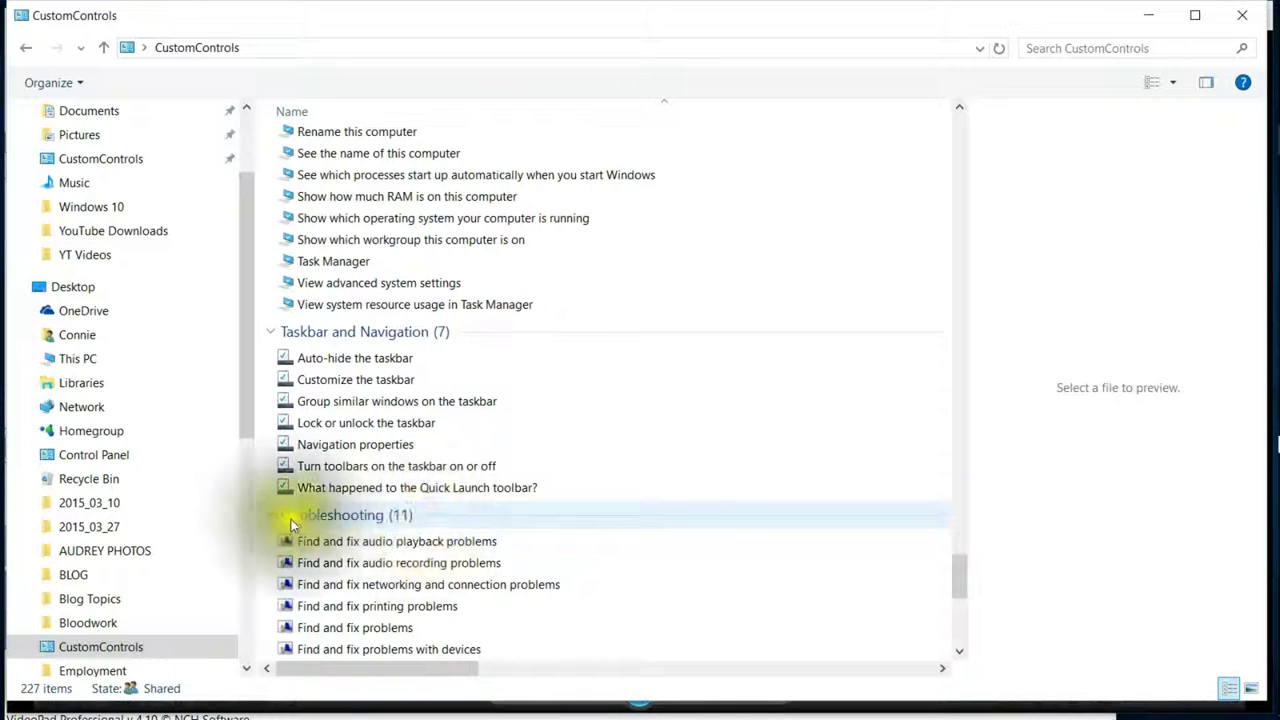
pyautogui.scroll(-3, 826, 511)
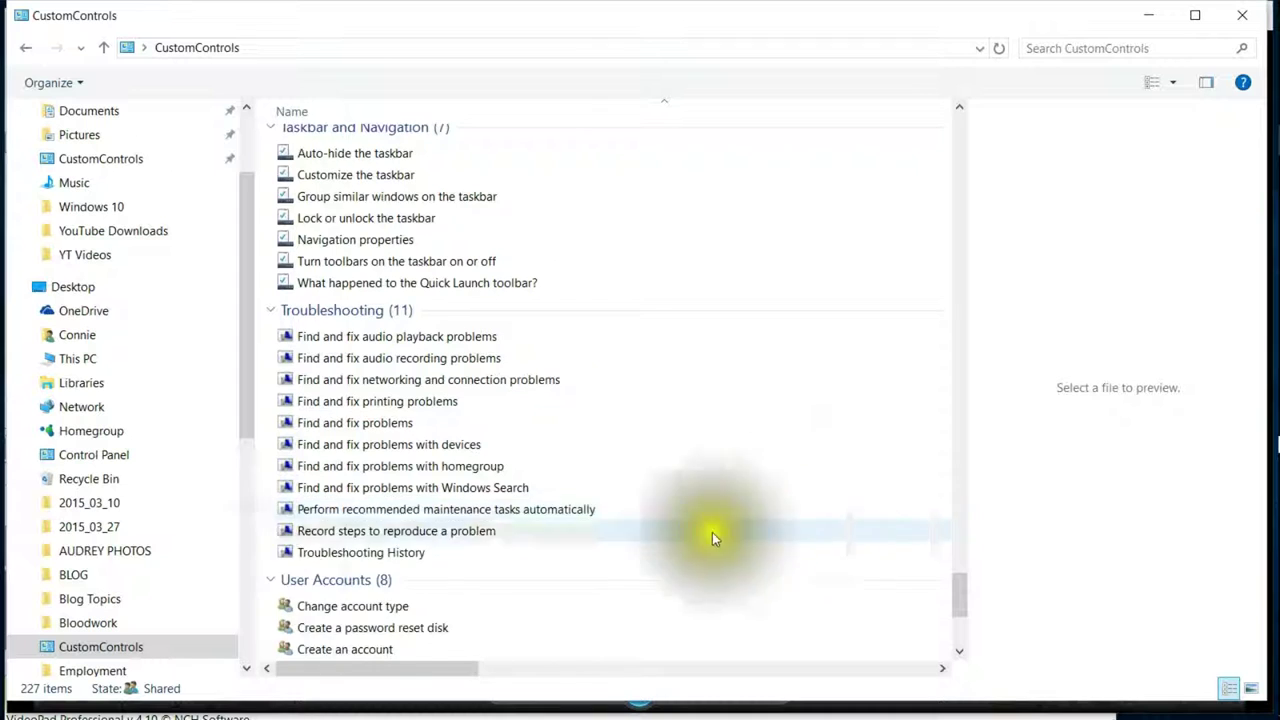
pyautogui.scroll(-3, 731, 551)
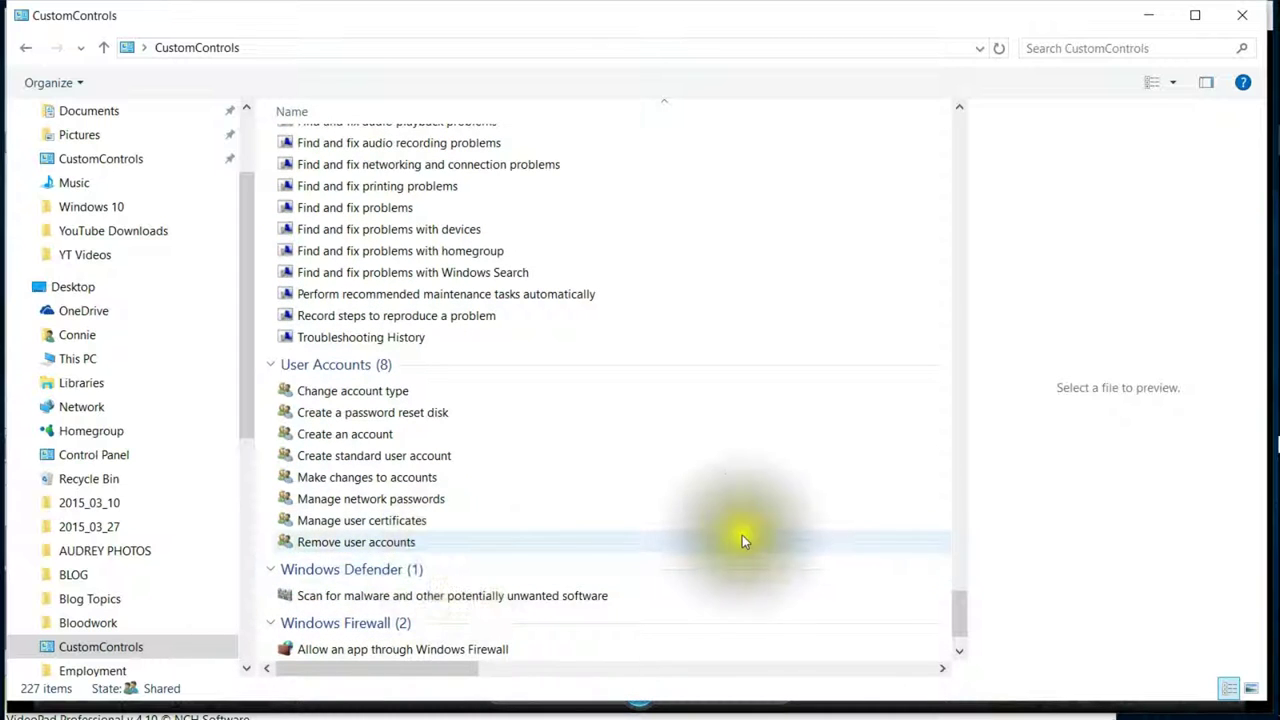
pyautogui.scroll(-1, 742, 538)
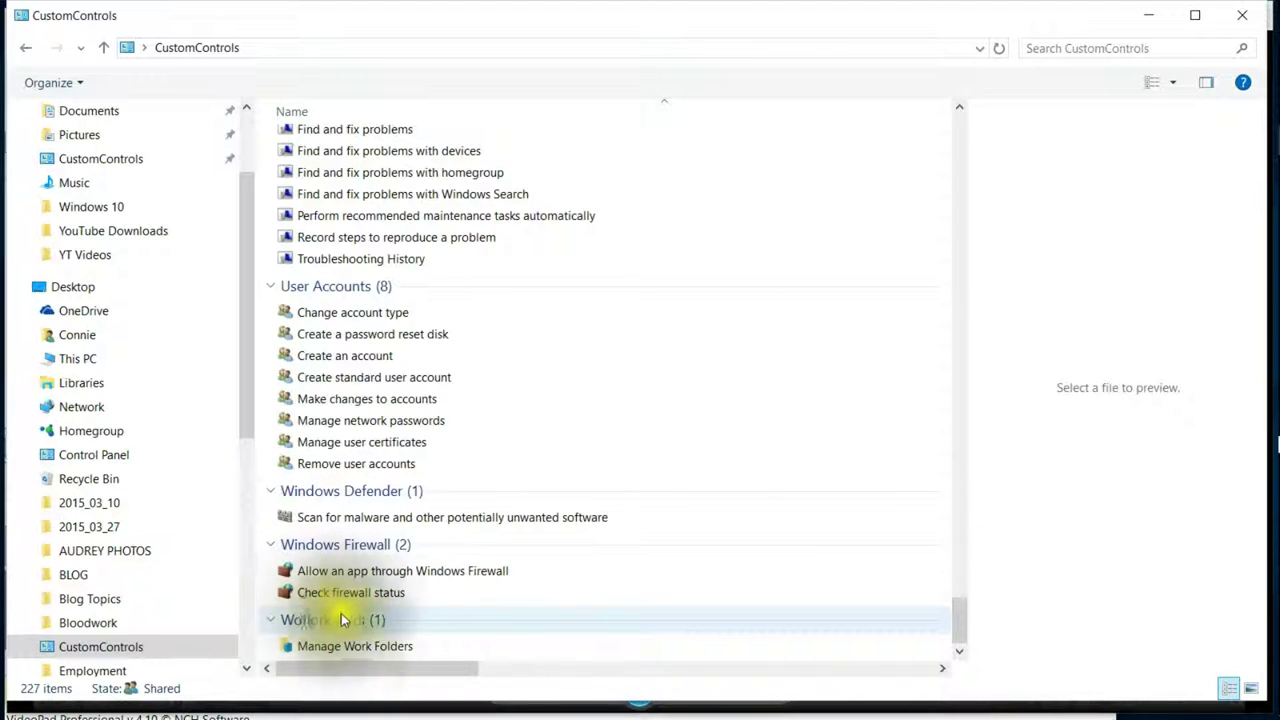
pyautogui.scroll(20, 886, 521)
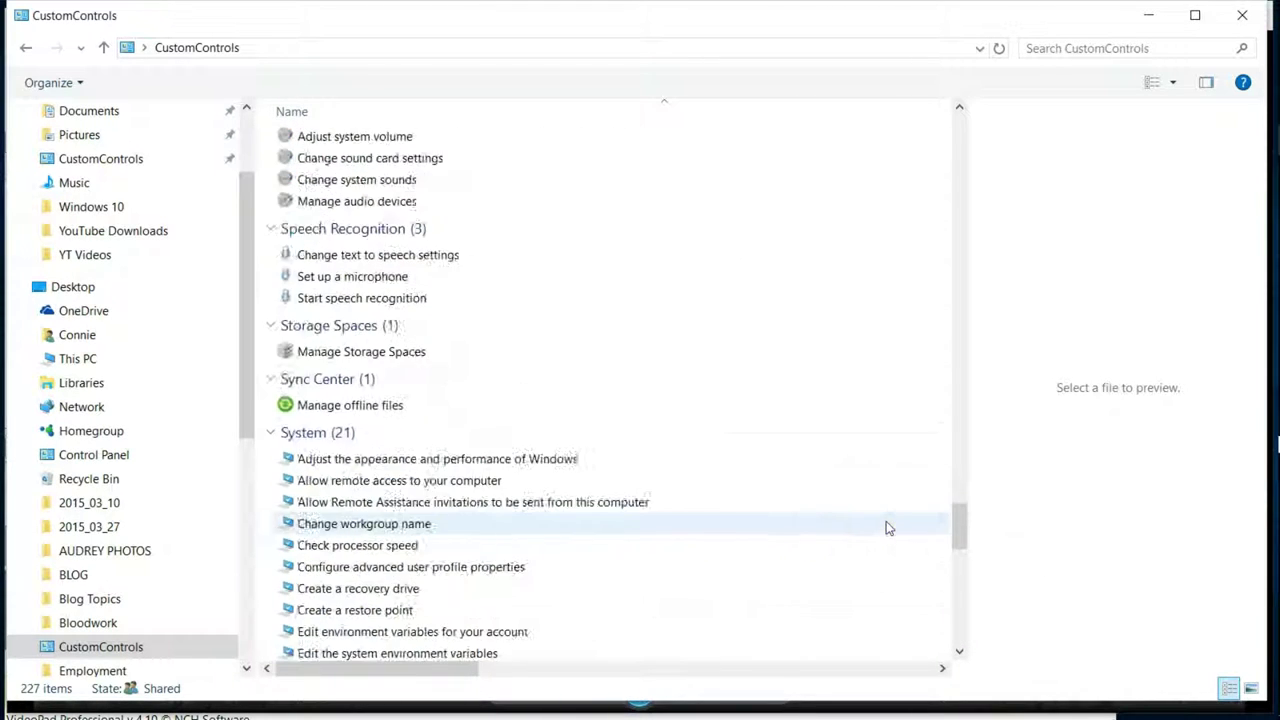
# - Return to the top of the CustomControls list and reveal the auto-hidden taskbar on the right
pyautogui.scroll(20, 886, 527)
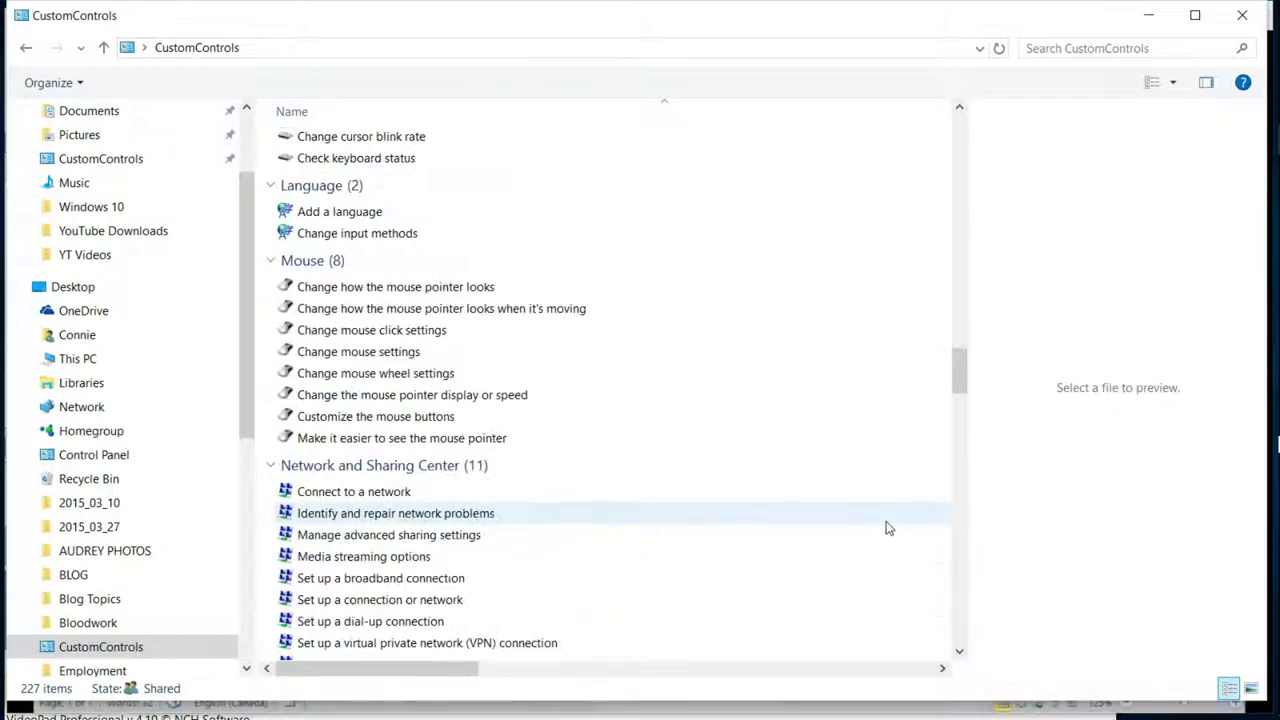
pyautogui.scroll(20, 888, 527)
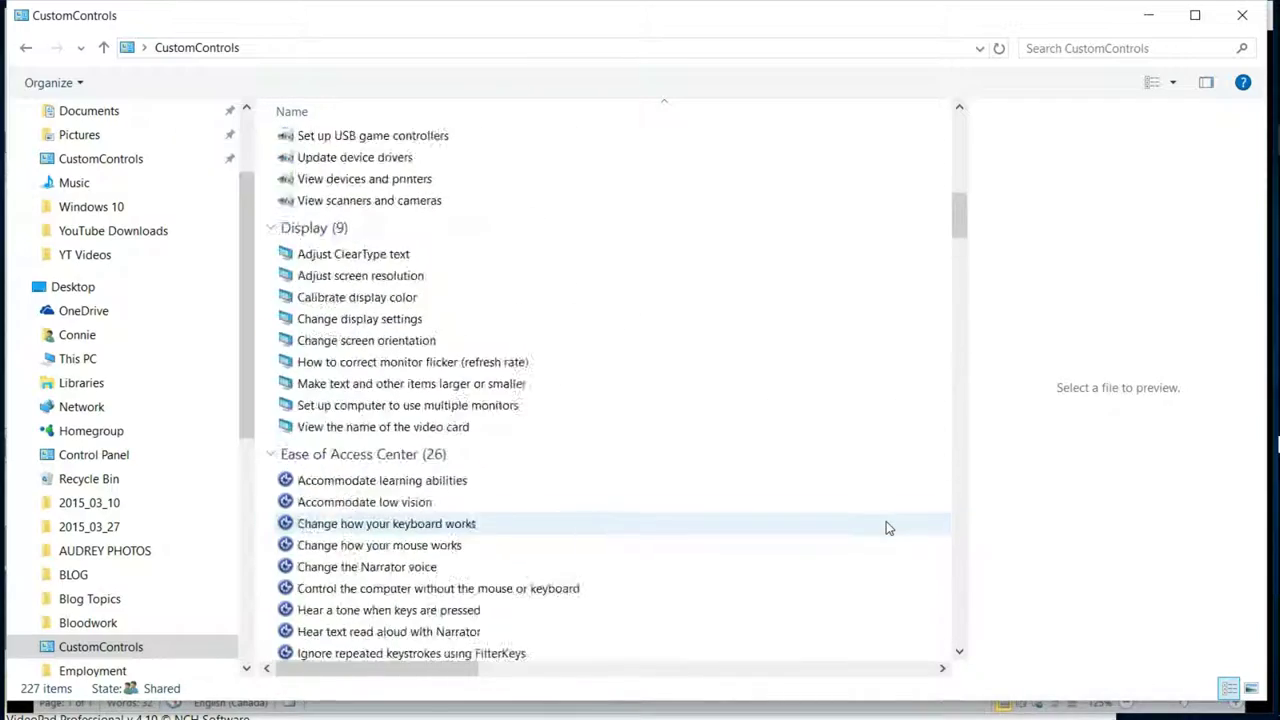
pyautogui.scroll(10, 886, 527)
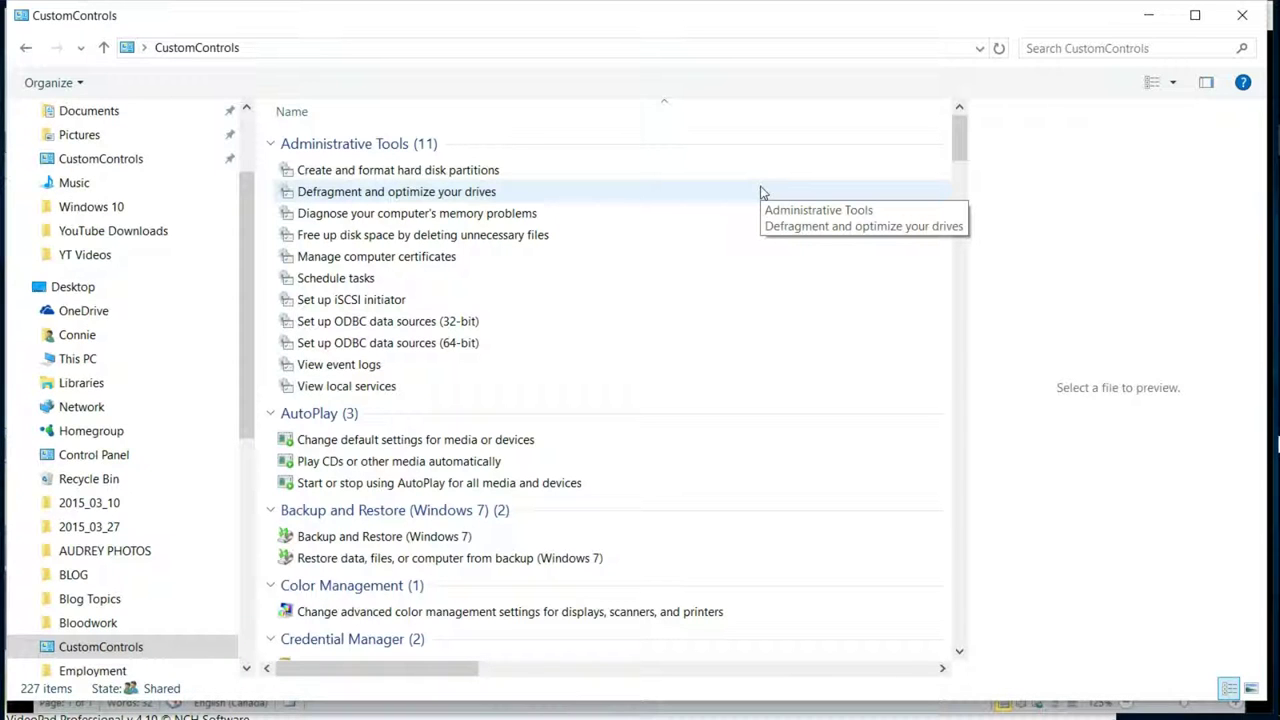
pyautogui.moveTo(1274, 233)
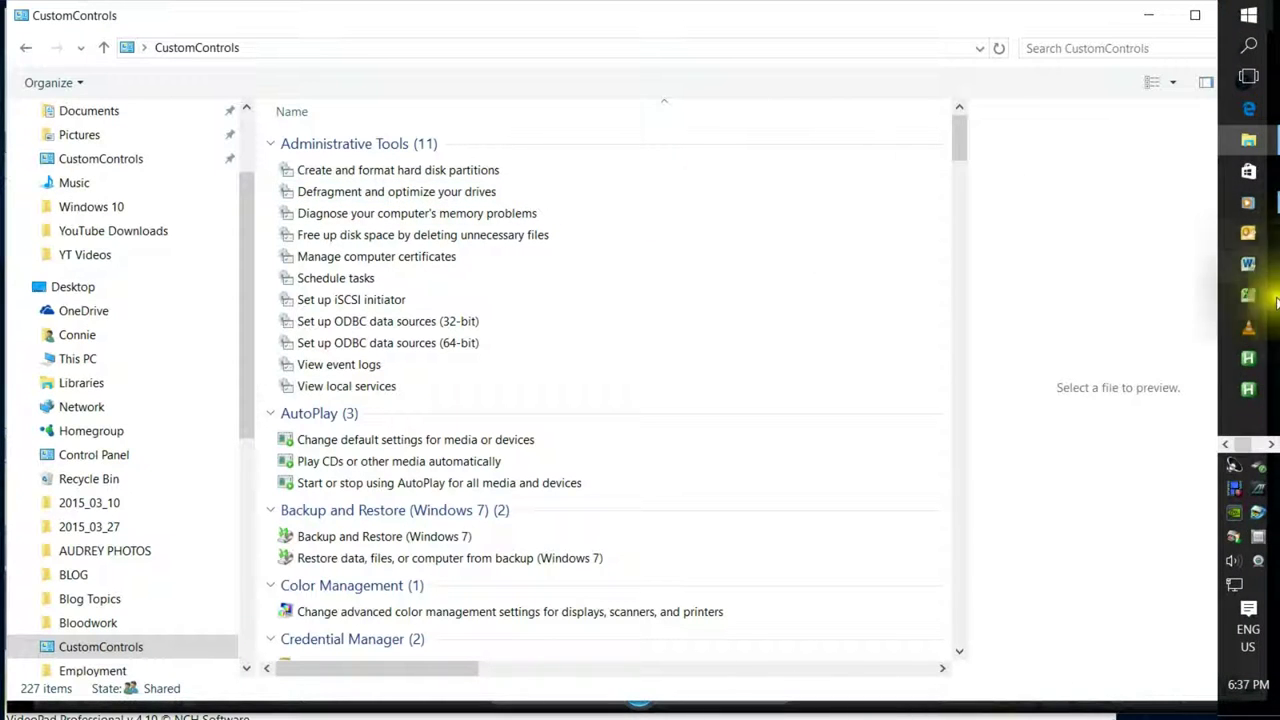